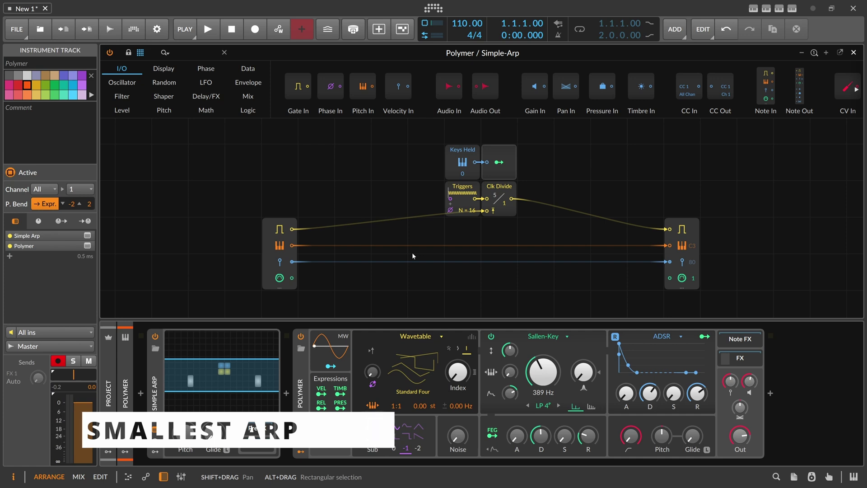
- Examine the Simple-Arp patch's Keys Held, Modulator Out, Triggers and Clock Divide modules and the Note Grid device's settings
left_click(450, 165)
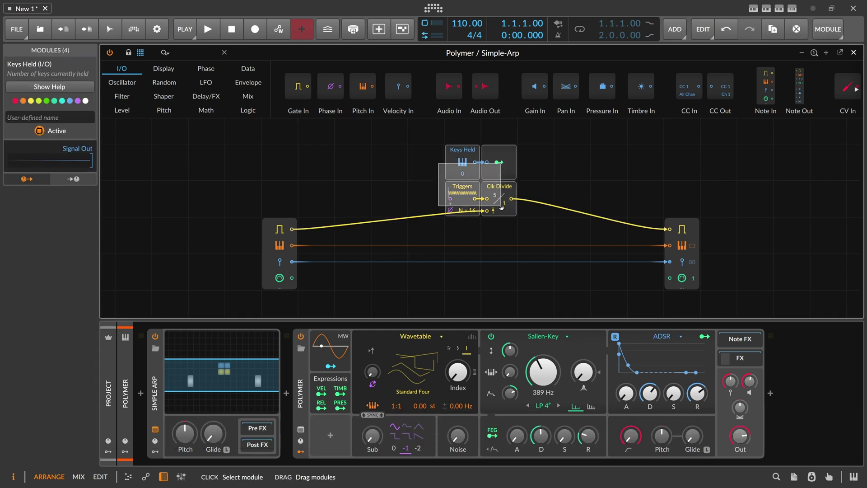
left_click(156, 381)
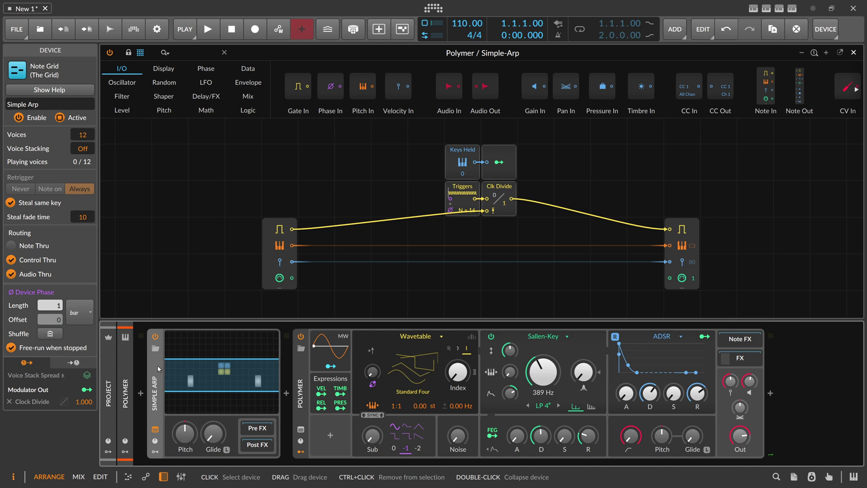
left_click(458, 153)
left_click(458, 153)
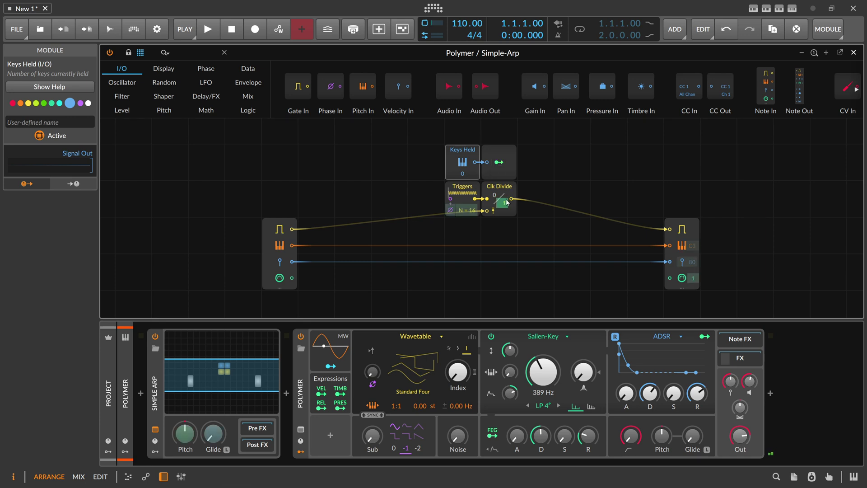
left_click_drag(504, 206, 505, 208)
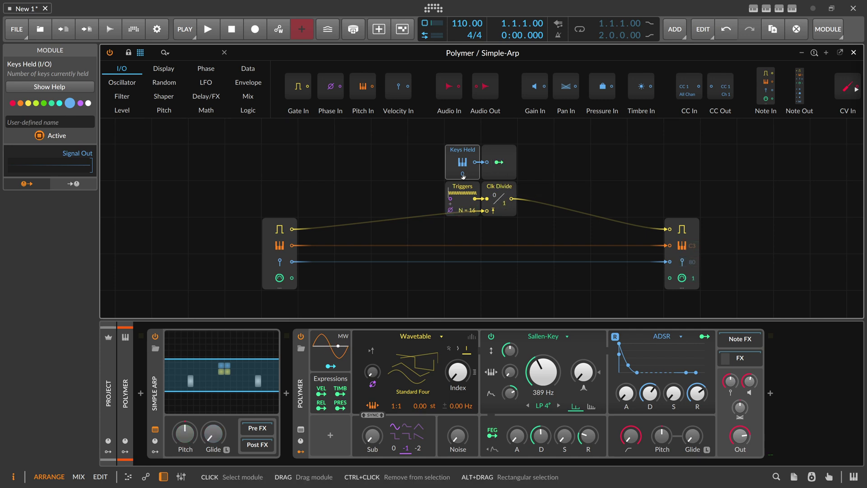
left_click(500, 149)
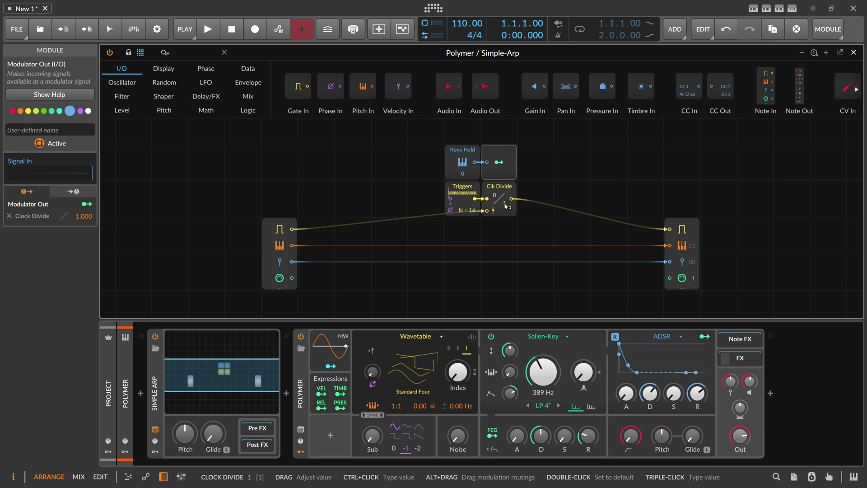
key("ctrl+a")
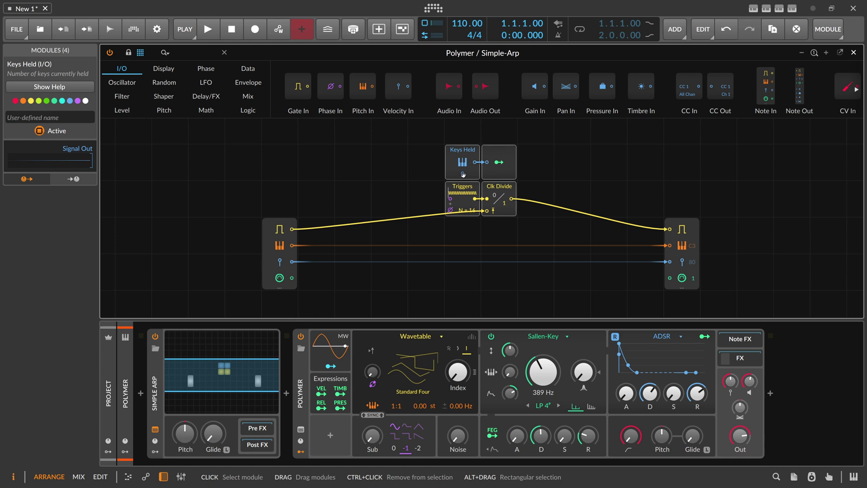
left_click(504, 176)
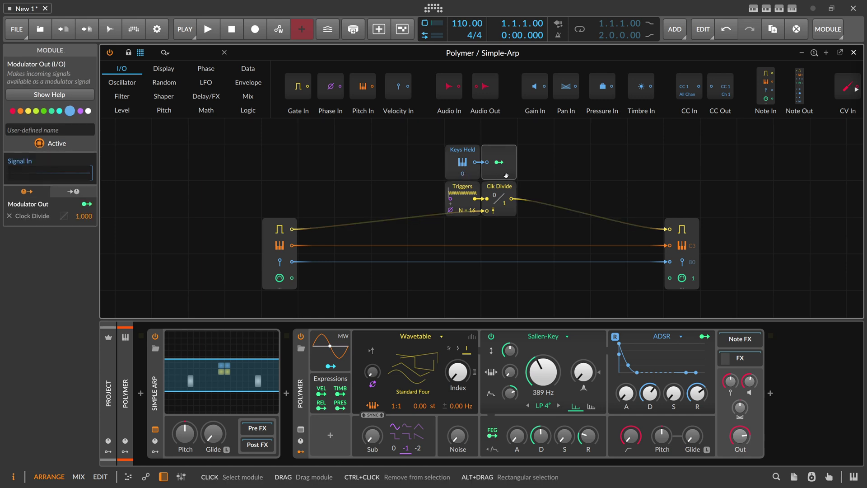
left_click(510, 189)
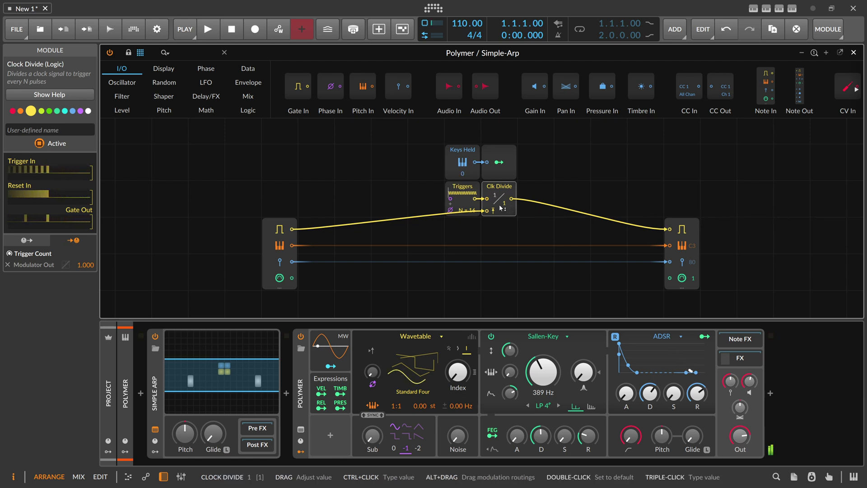
- Insert a Subtract module between Keys Held and Modulator Out, and feed a Constant of 1.00 into its second input
left_click(177, 53)
type("sub")
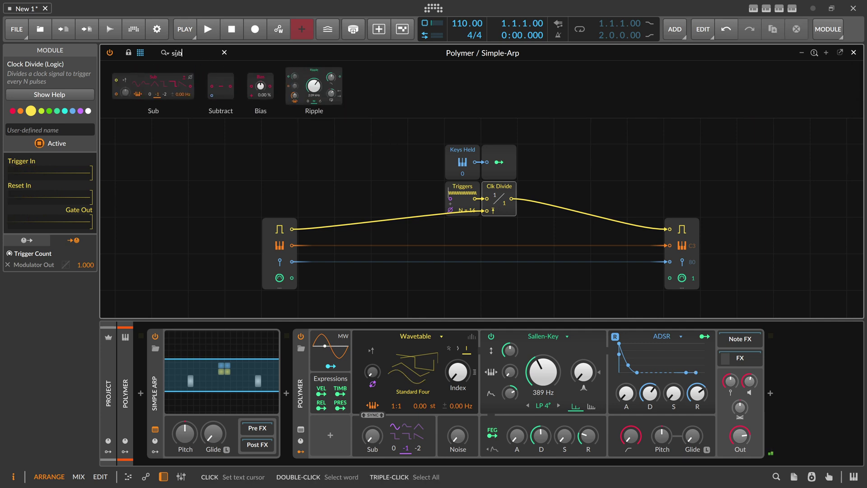
left_click_drag(220, 86, 475, 156)
left_click(178, 53)
key("BackSpace")
type("con")
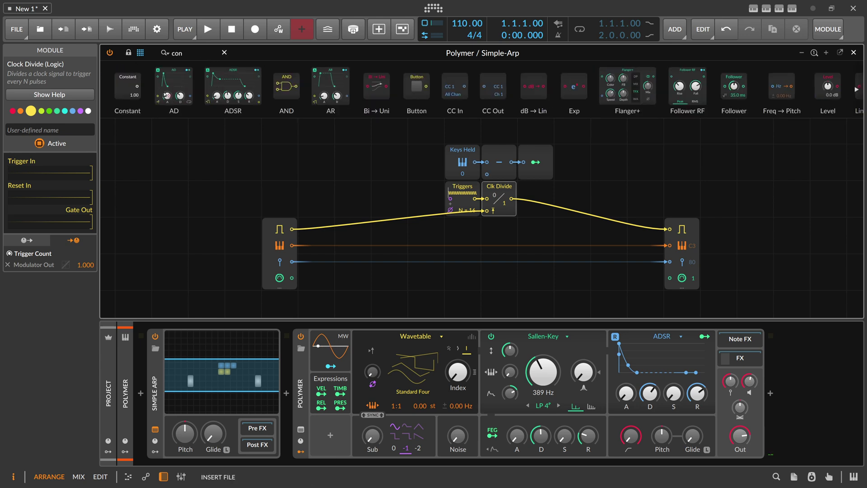
left_click_drag(127, 87, 486, 174)
- Inspect the signals of the Keys Held, Modulator Out, Constant, Subtract and Clock Divide modules, plus the Note Grid device's settings
left_click(461, 170)
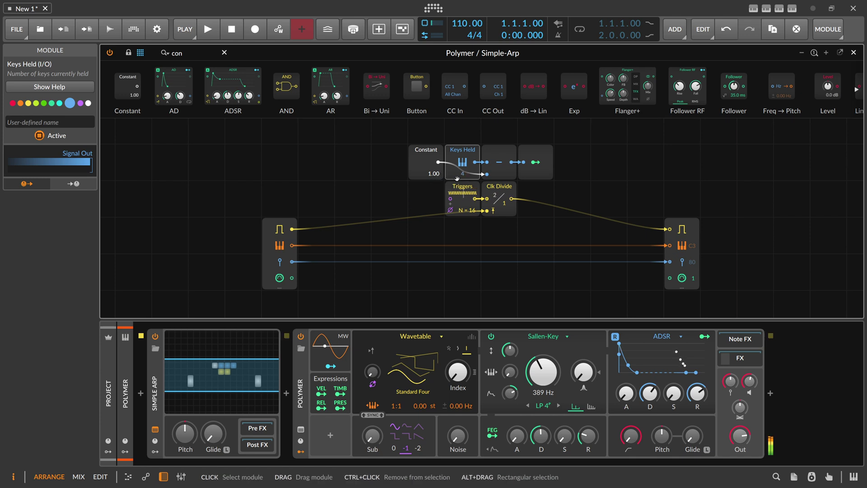
left_click(536, 176)
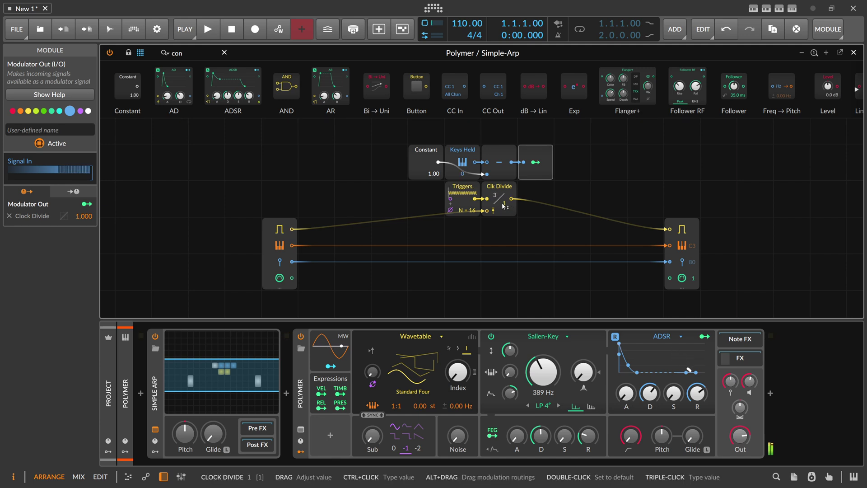
left_click(420, 157)
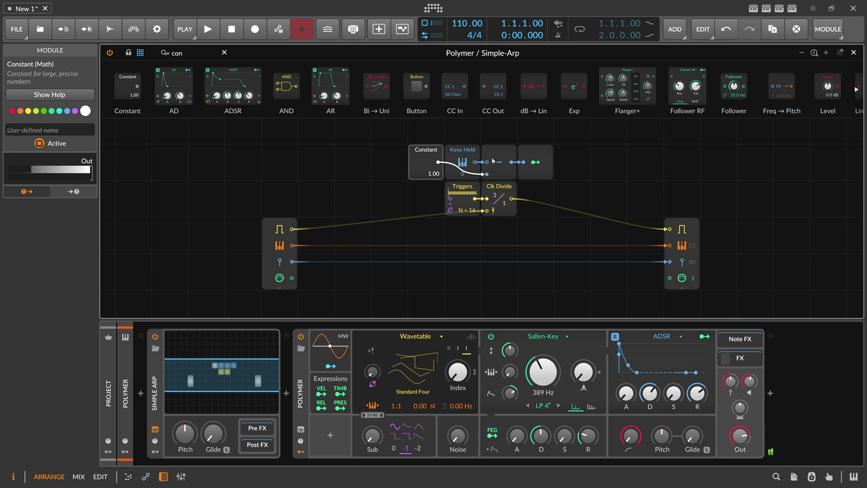
left_click(465, 160)
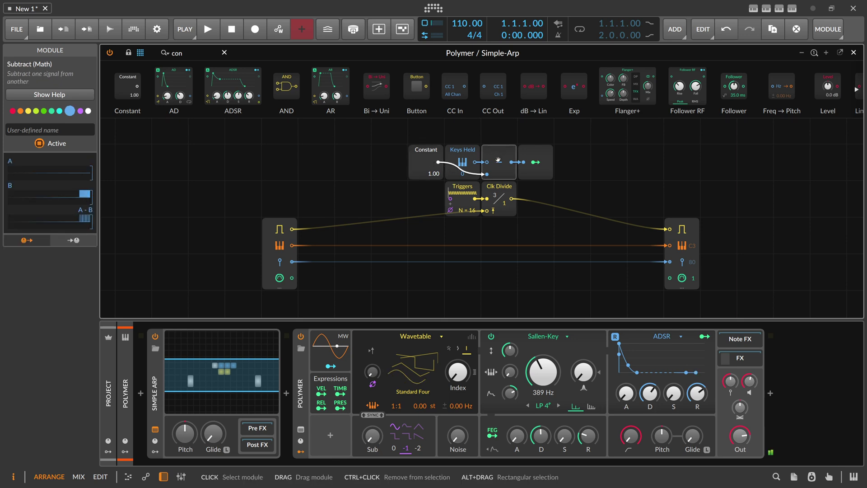
left_click(503, 188)
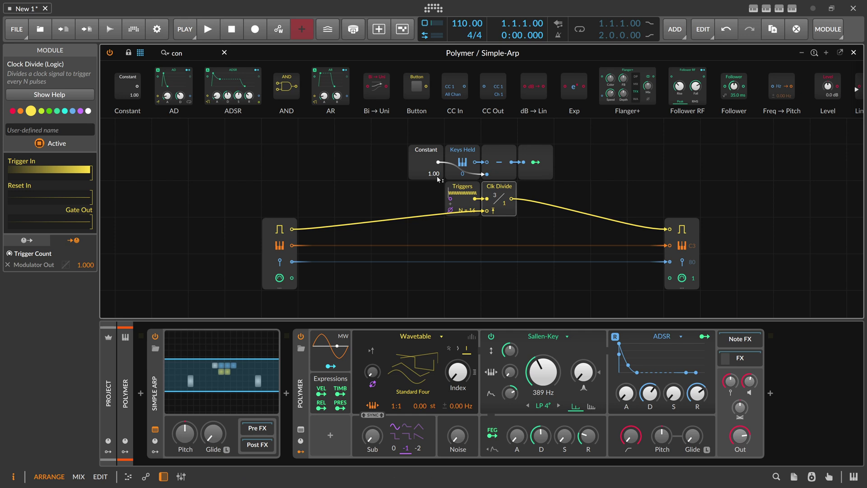
left_click(159, 373)
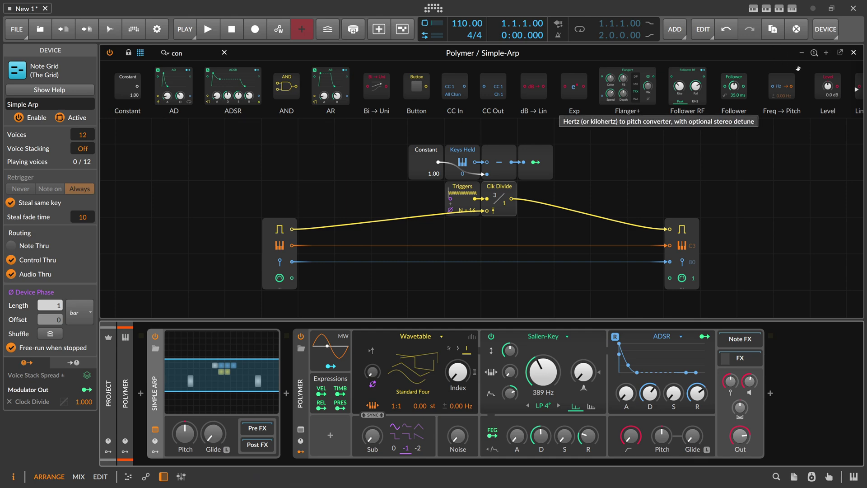
- Close the Simple-Arp grid editor and add a new instrument track with a Poly Grid device
left_click(854, 53)
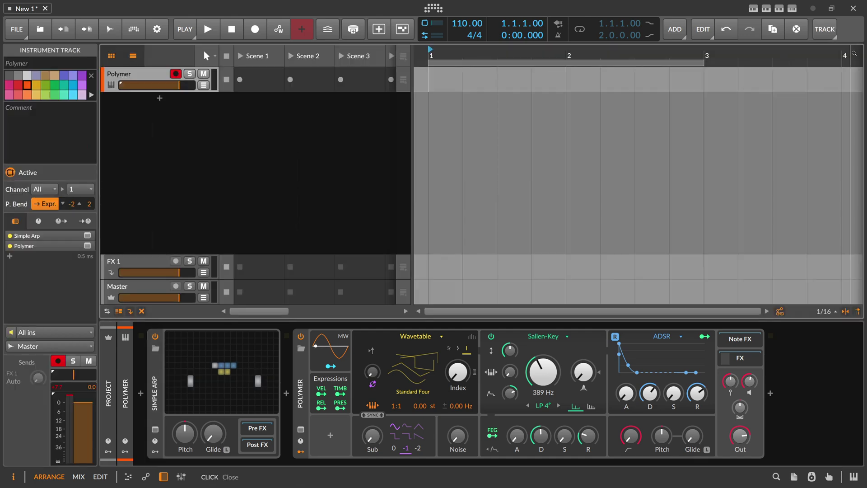
left_click(159, 99)
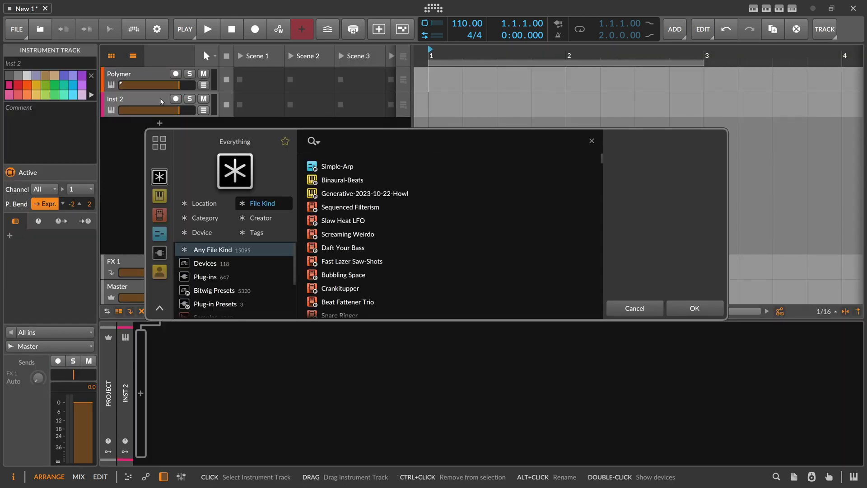
type("poly griu")
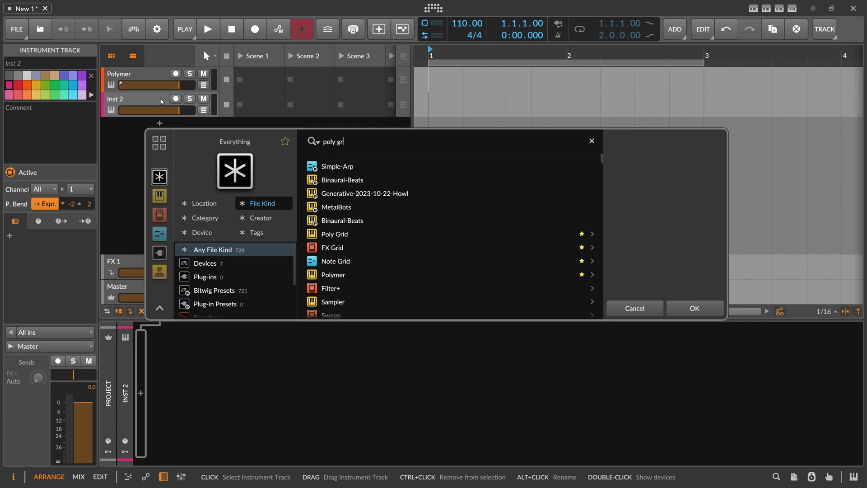
key("BackSpace")
type("d")
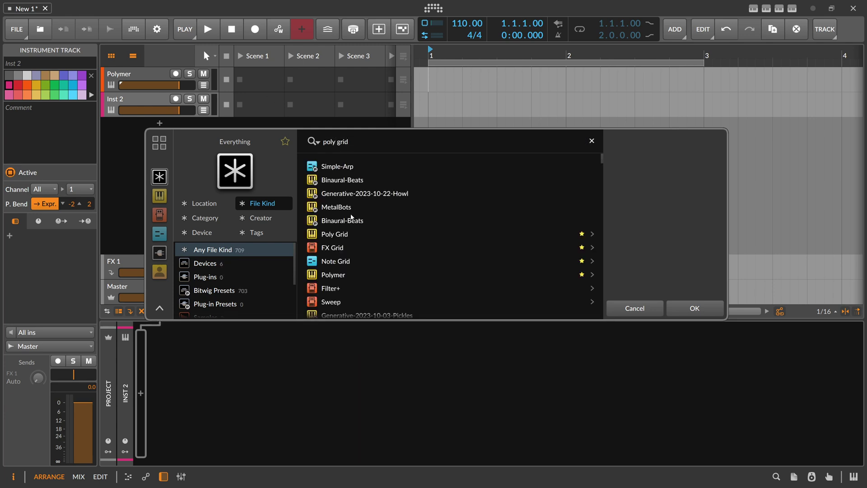
left_click(339, 234)
double_click(339, 233)
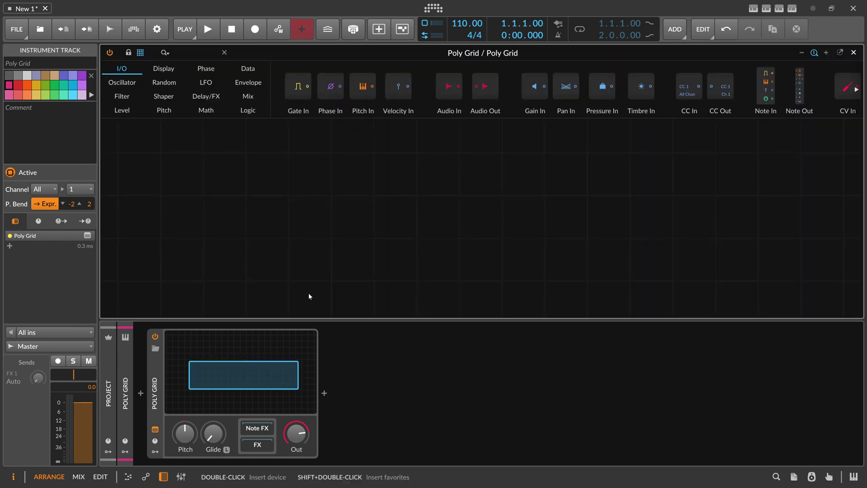
- Add an Audio Out module to the empty Poly Grid patch
left_click(200, 52)
type("out")
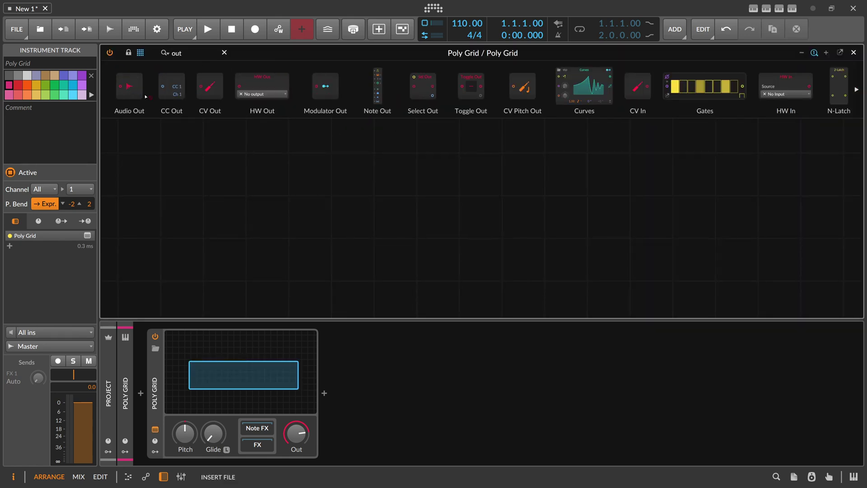
left_click_drag(129, 86, 480, 211)
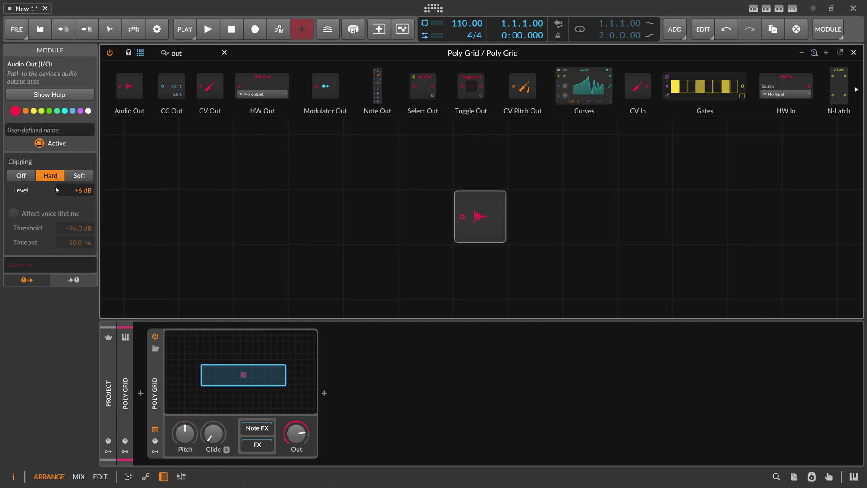
- Try the Audio Out module's Off and Soft clipping modes, return it to Hard, and set the clipping level to 0 dB
left_click(21, 175)
left_click(50, 175)
left_click(79, 175)
left_click(52, 178)
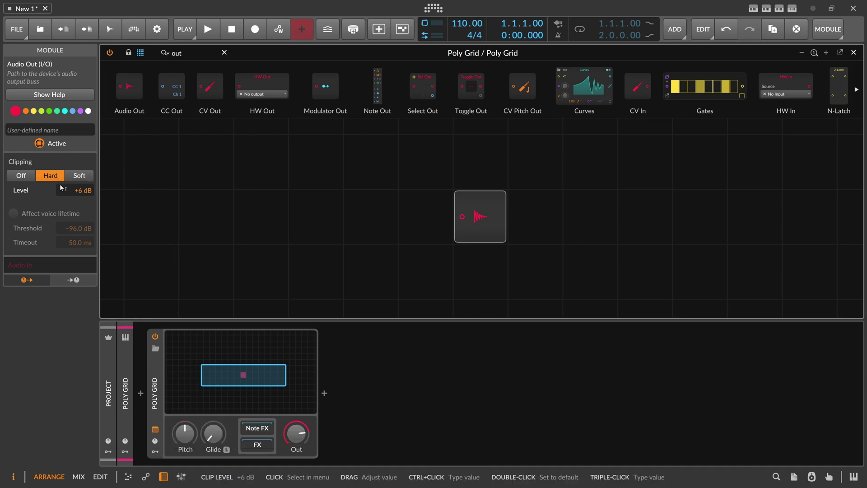
left_click(76, 191)
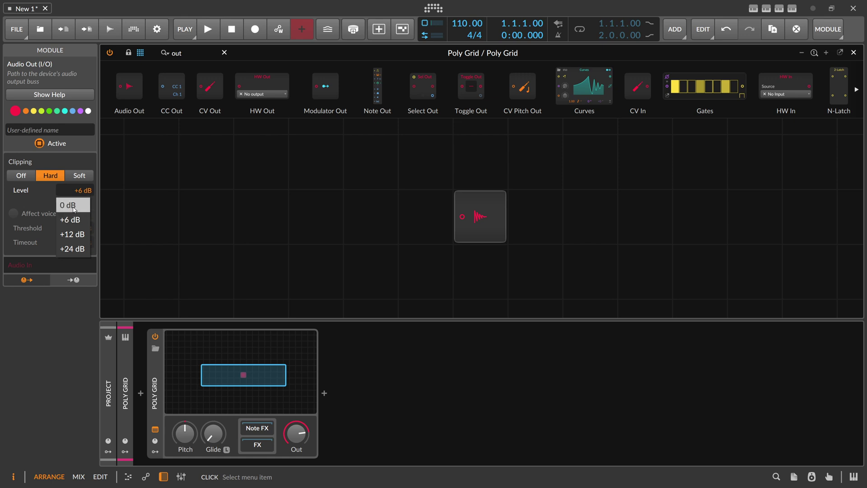
left_click(72, 208)
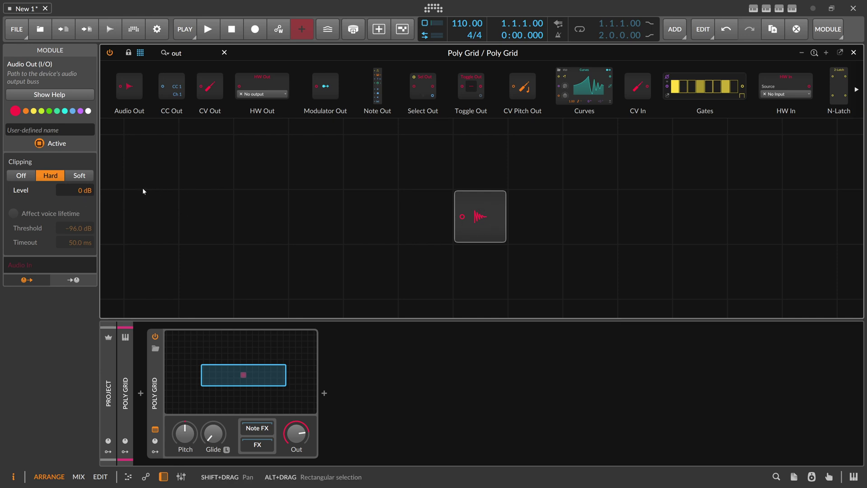
- Add a Sine oscillator to the Poly Grid patch and connect its signal output to the Audio Out module
left_click(853, 52)
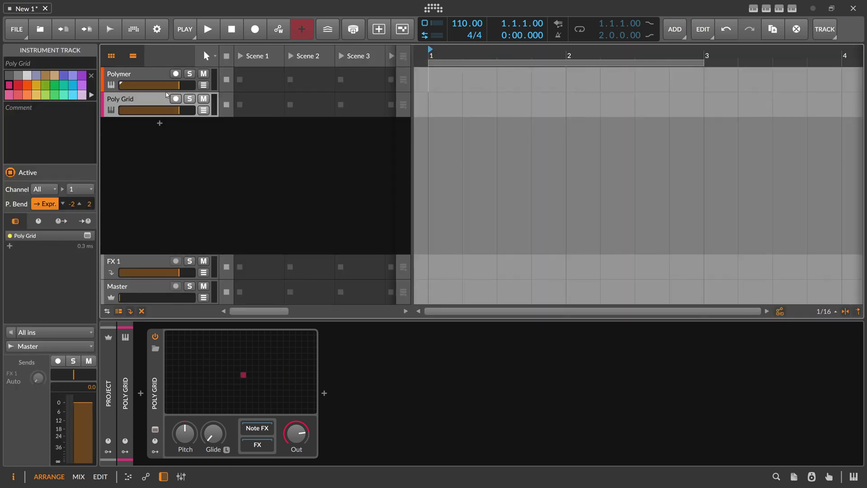
left_click(252, 375)
left_click(171, 53)
type("sine")
mouse_move(140, 86)
left_mouse_down()
mouse_move(215, 160)
mouse_move(244, 212)
left_mouse_up()
left_click_drag(334, 216, 462, 216)
- Insert an Amplify module between the Sine oscillator and Audio Out, and raise its gain to 800 %
left_click_drag(184, 53, 120, 52)
type("o")
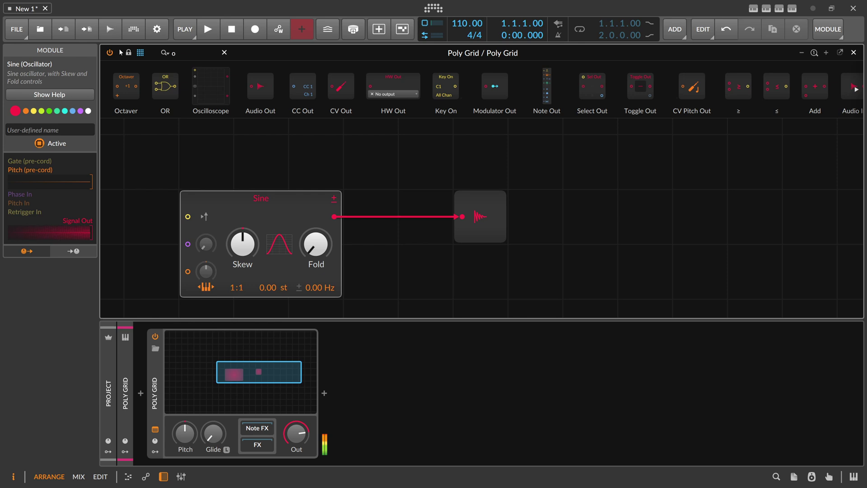
key("BackSpace")
type("am")
left_click_drag(125, 86, 335, 216)
left_click(126, 374)
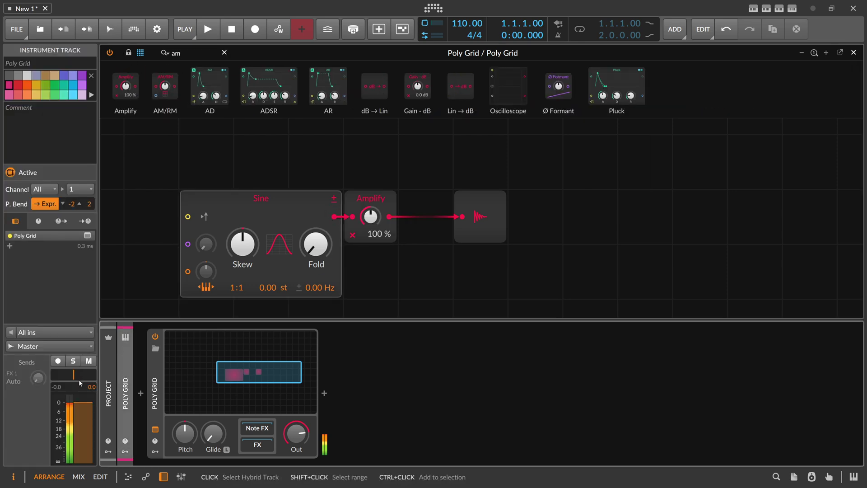
left_click_drag(370, 217, 370, 190)
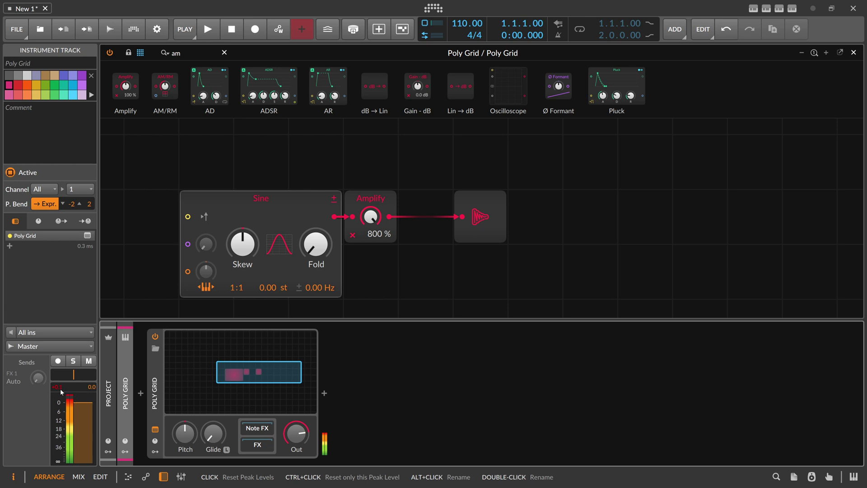
- Insert a Peak Limiter into the Poly Grid's FX chain with its ceiling at 0.0 dB
mouse_move(61, 392)
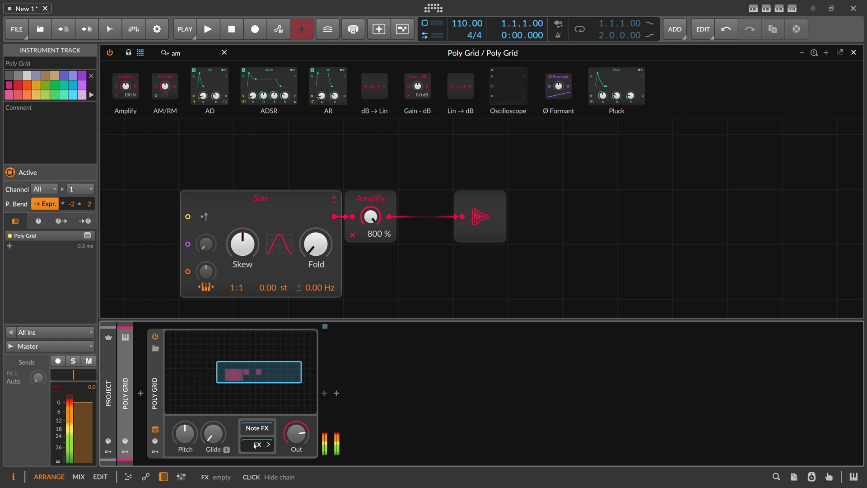
left_click(325, 394)
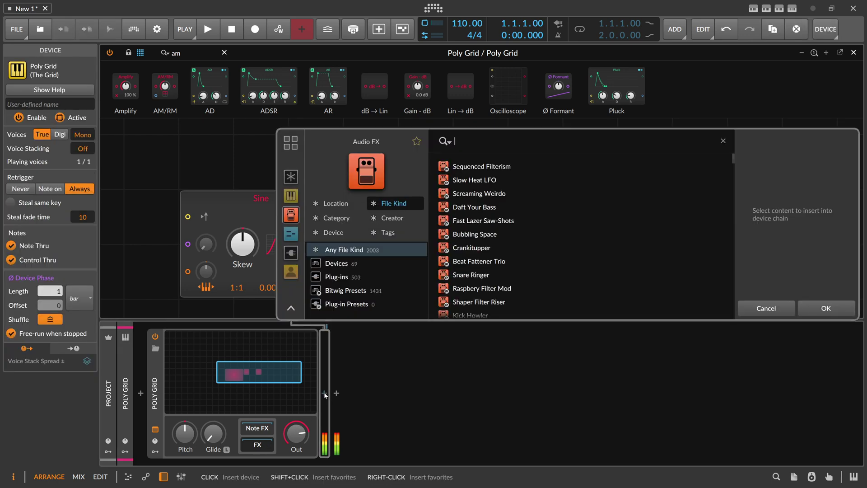
type("peak")
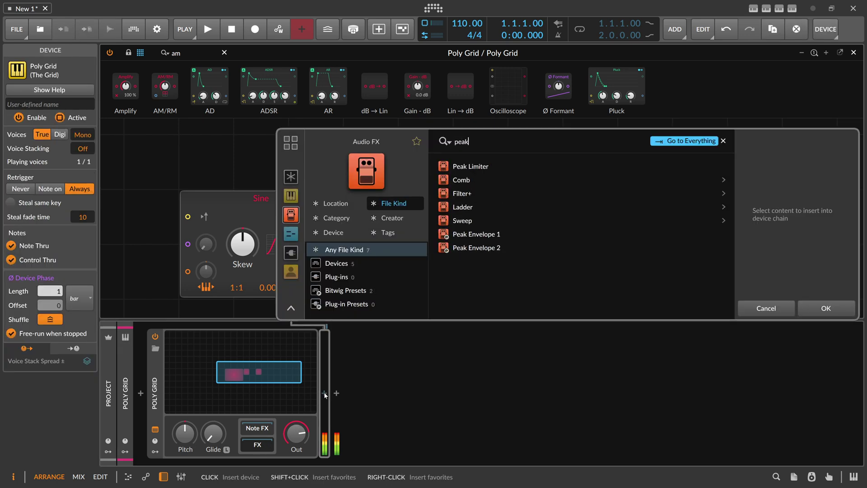
double_click(457, 167)
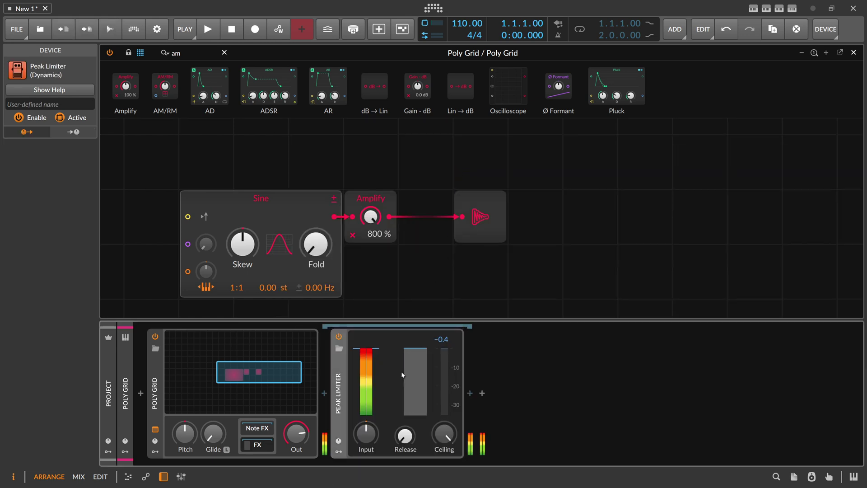
left_click_drag(444, 434, 444, 434)
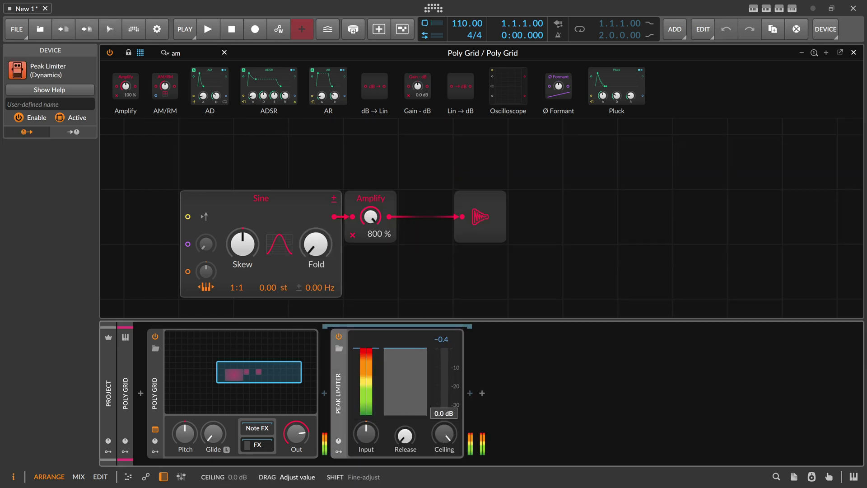
- Set the Peak Limiter's input gain to 0.3 dB and check the peak level of the Poly Grid track
left_click(367, 434, "ctrl")
type("0.3 dB")
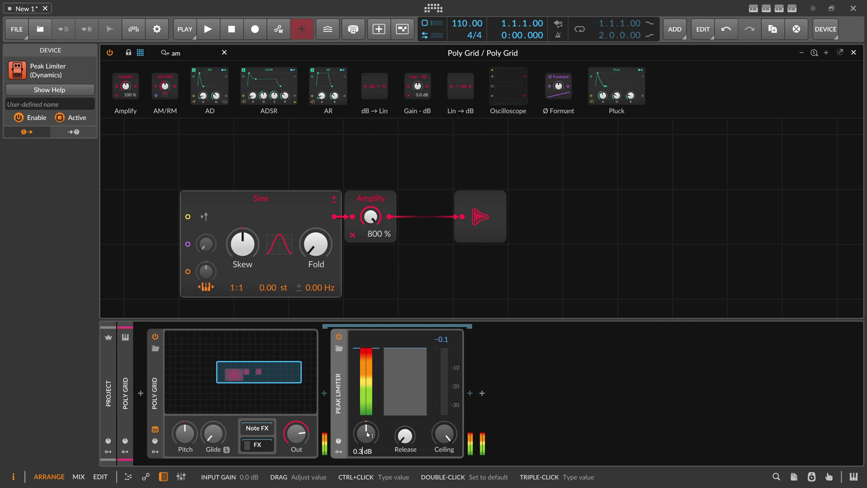
key("Return")
left_click(128, 382)
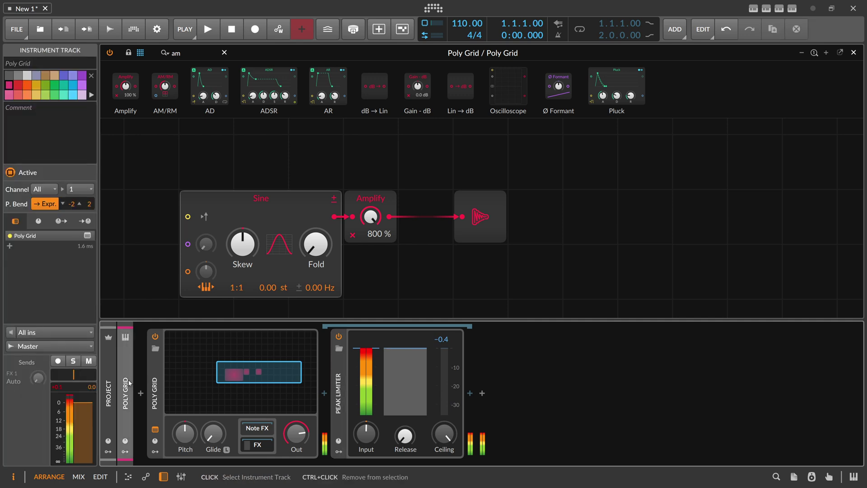
mouse_move(80, 389)
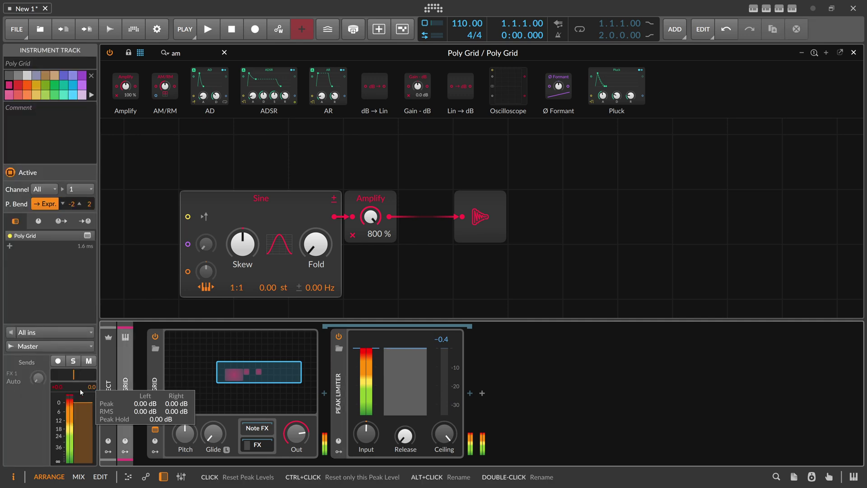
- Try clipping levels of +6 dB and +12 dB on the Audio Out module and return it to 0 dB
mouse_move(370, 218)
left_mouse_down()
mouse_move(371, 261)
mouse_move(370, 217)
left_mouse_up()
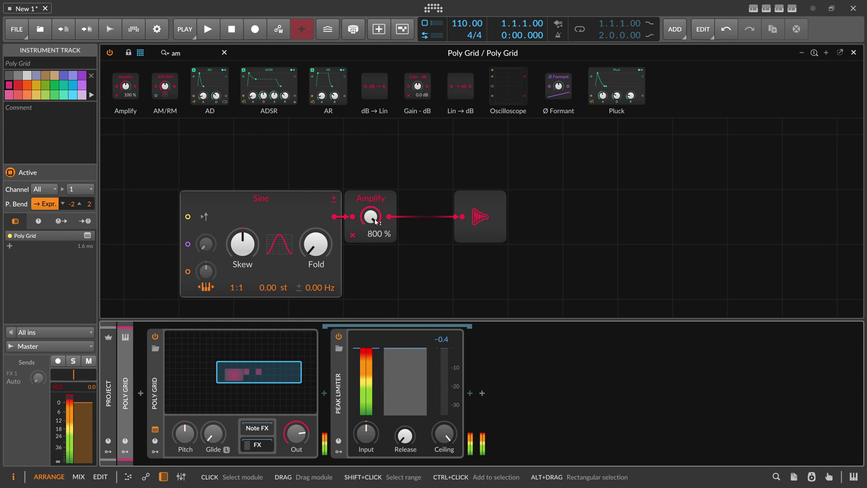
left_click(478, 206)
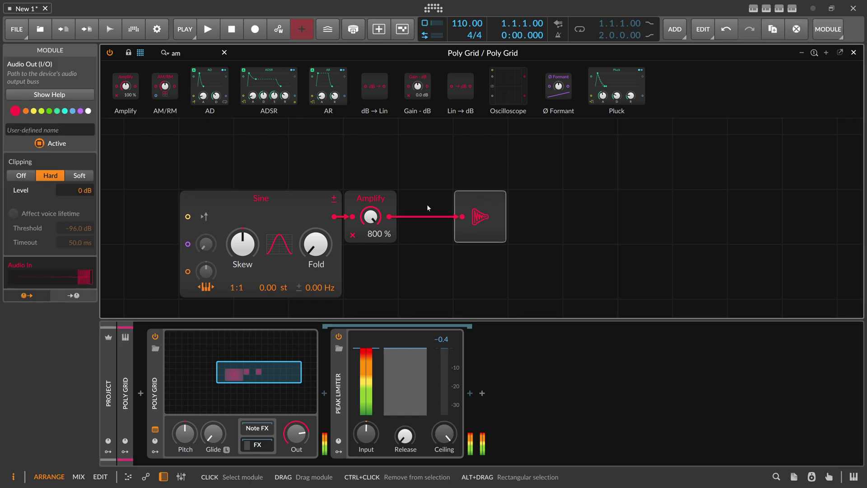
left_click(74, 190)
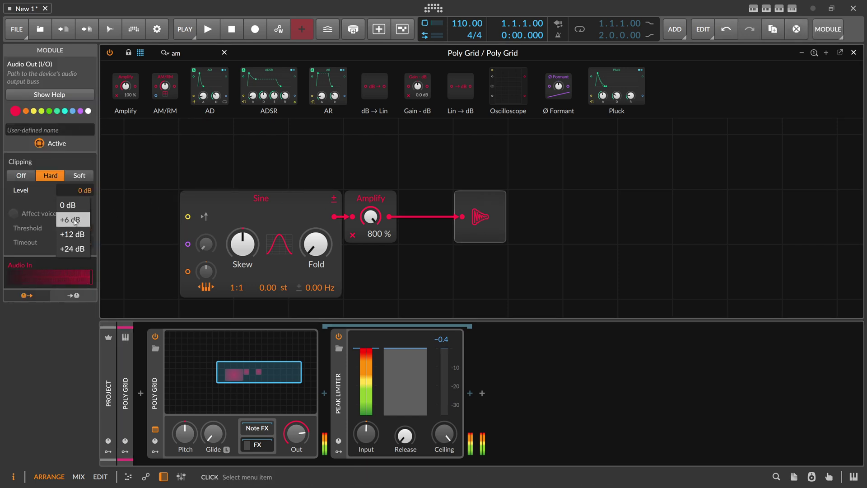
left_click(74, 220)
left_click(137, 306)
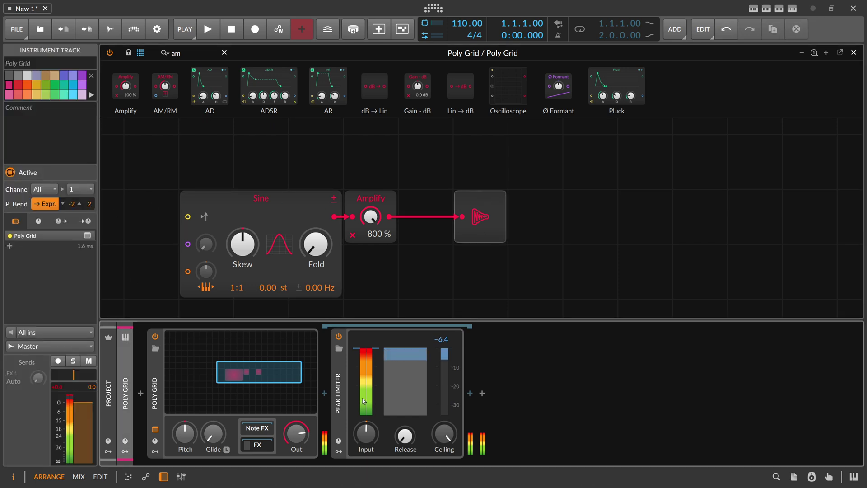
left_click(479, 217)
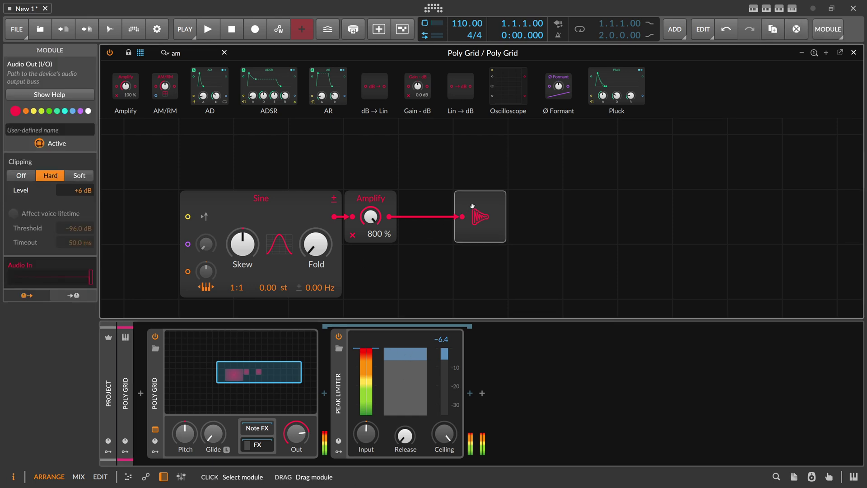
left_click(86, 191)
left_click(84, 236)
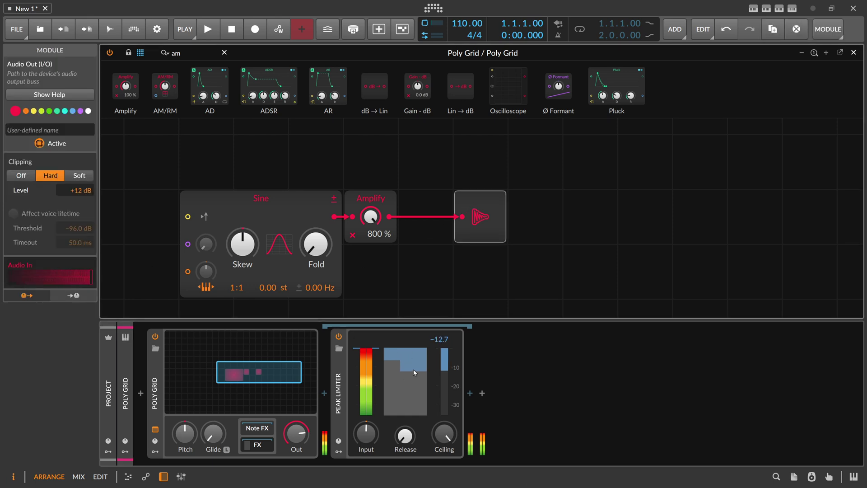
left_click(86, 192)
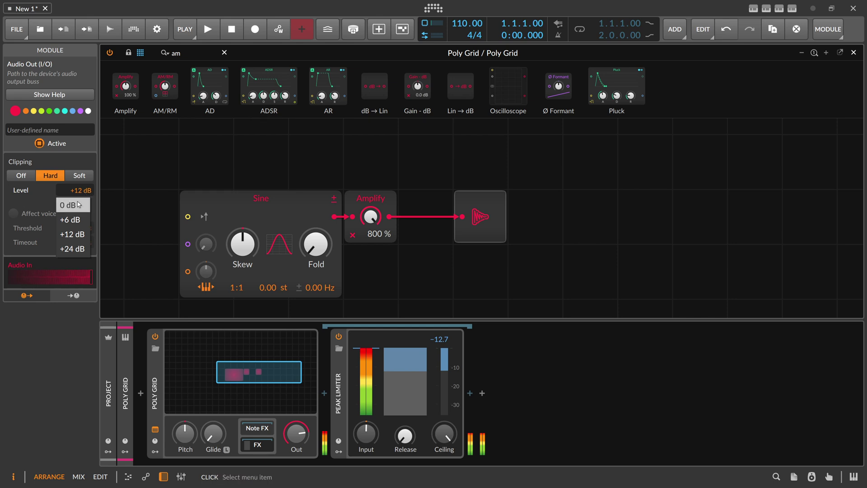
left_click(78, 204)
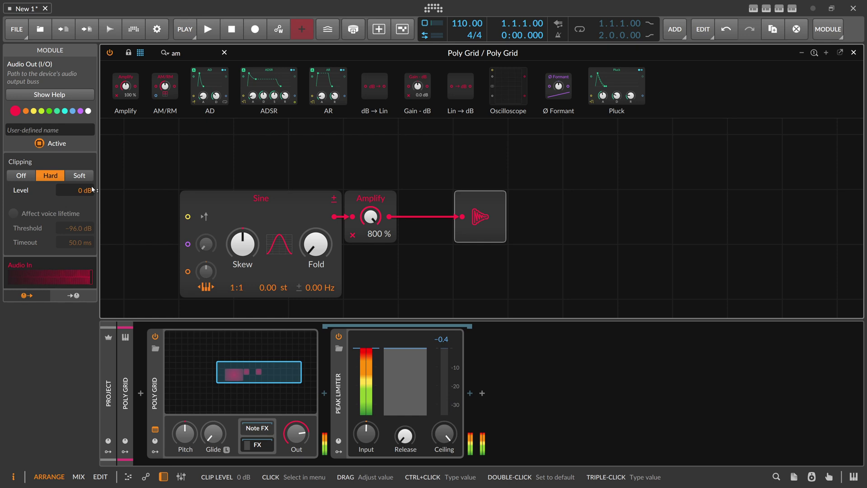
- Check the Poly Grid track's output level and the Audio Out module's clipping settings, and close the Grid editor
left_click(140, 367)
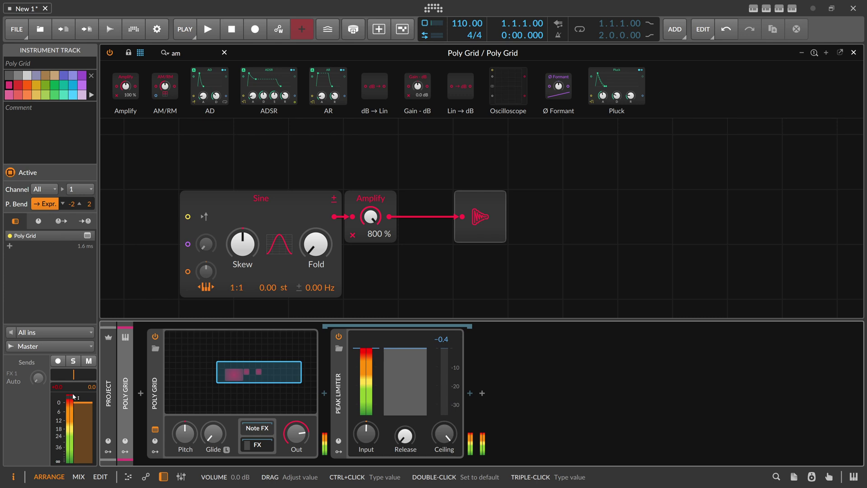
left_click_drag(222, 163, 291, 138)
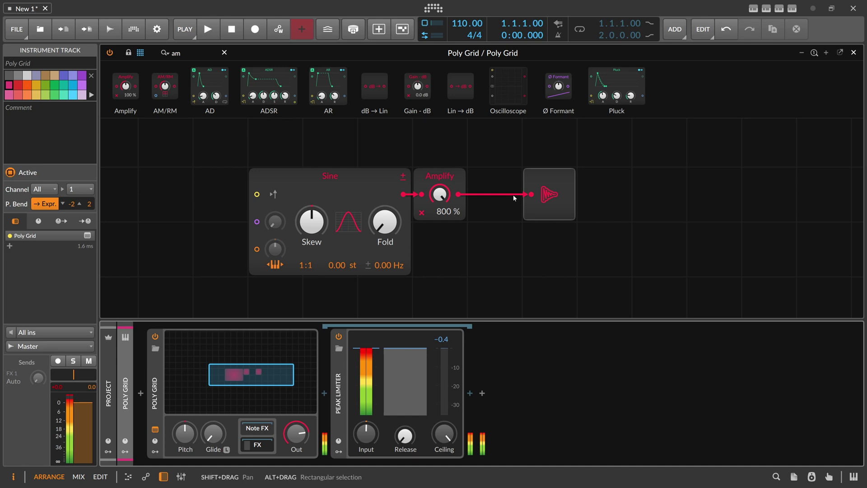
left_click(552, 182)
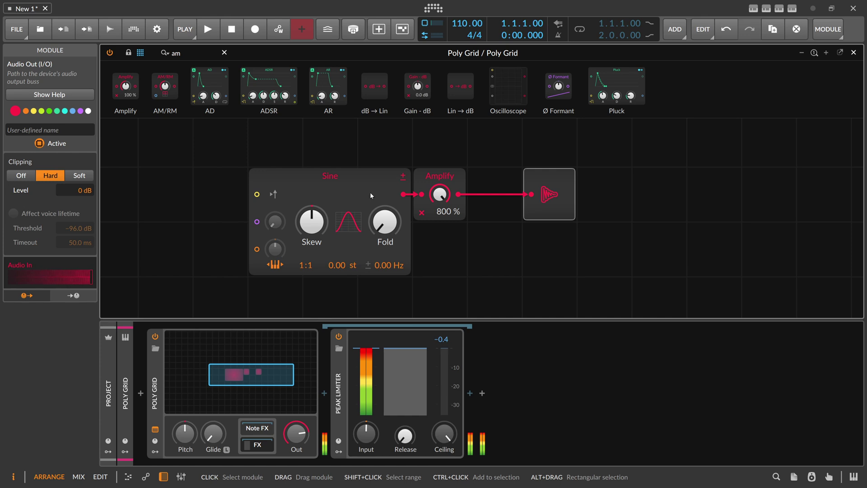
left_click(855, 53)
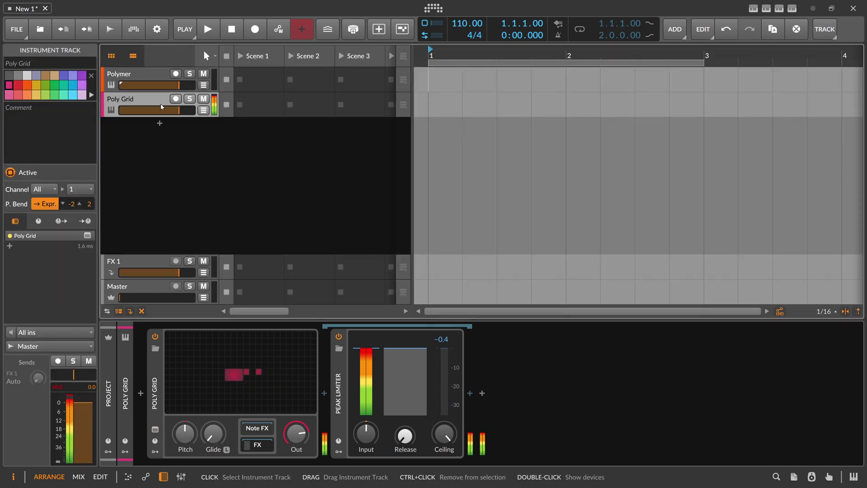
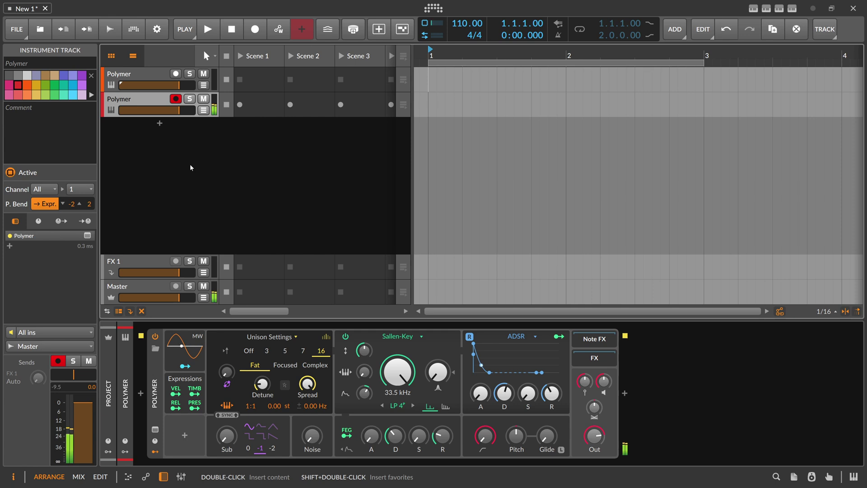
- Raise the sustain and attack of Polymer's ADSR envelope and insert a Sweep device after the synth
left_click_drag(528, 393, 528, 339)
left_click_drag(480, 393, 480, 375)
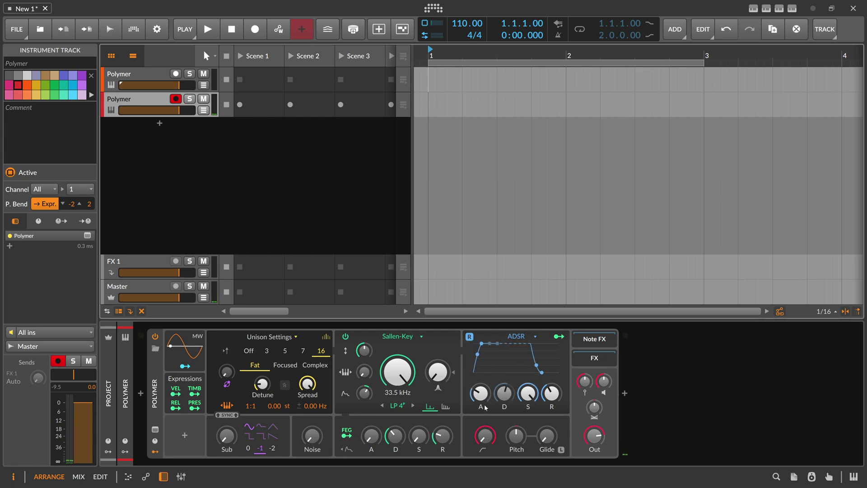
left_click(625, 394)
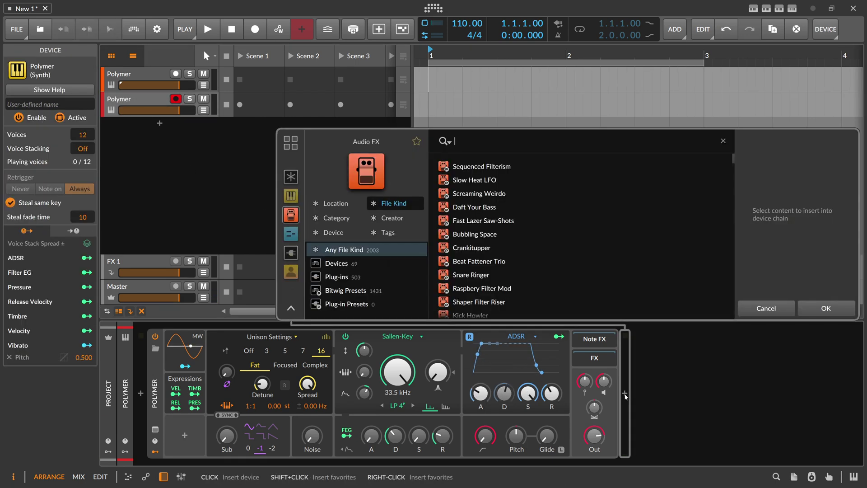
type("sweep")
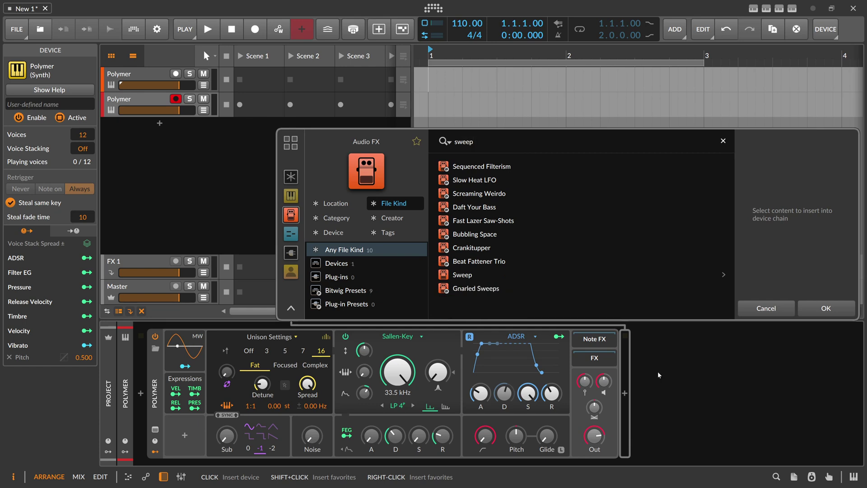
key("Return")
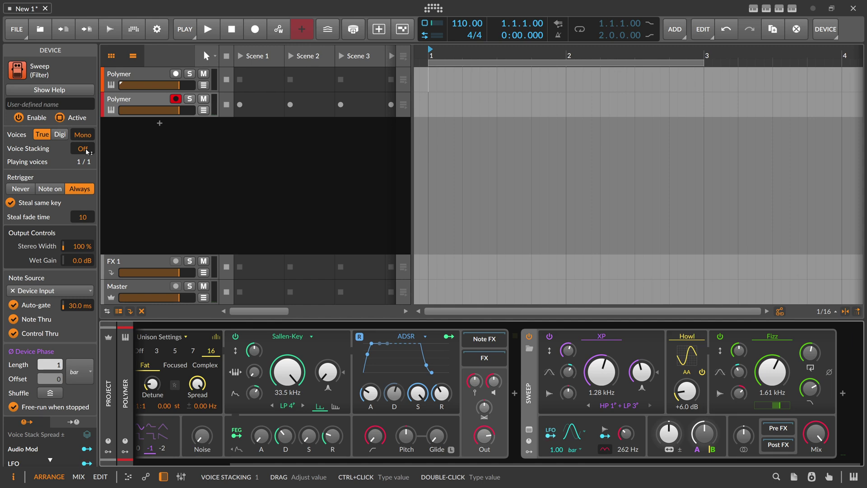
- Try a longer auto-gate release time of 1.39 s on the Sweep device and reset it to 30.0 ms
left_click_drag(341, 464, 399, 465)
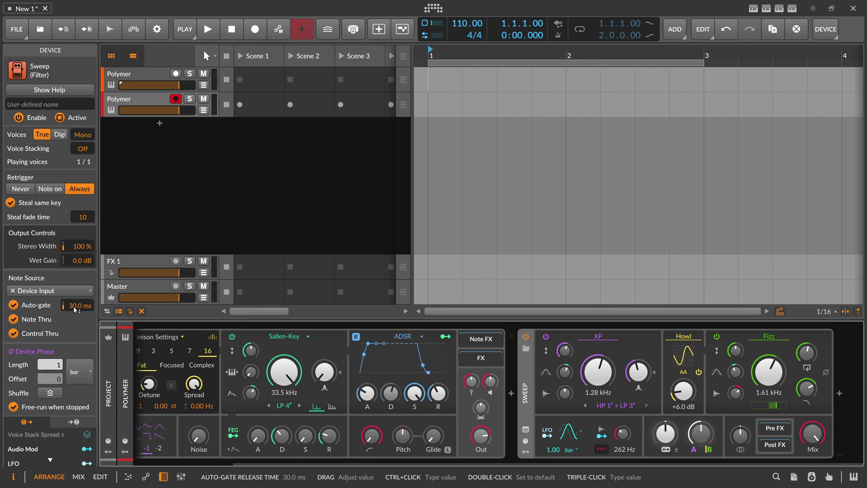
left_click_drag(71, 307, 71, 262)
left_click_drag(81, 305, 79, 312)
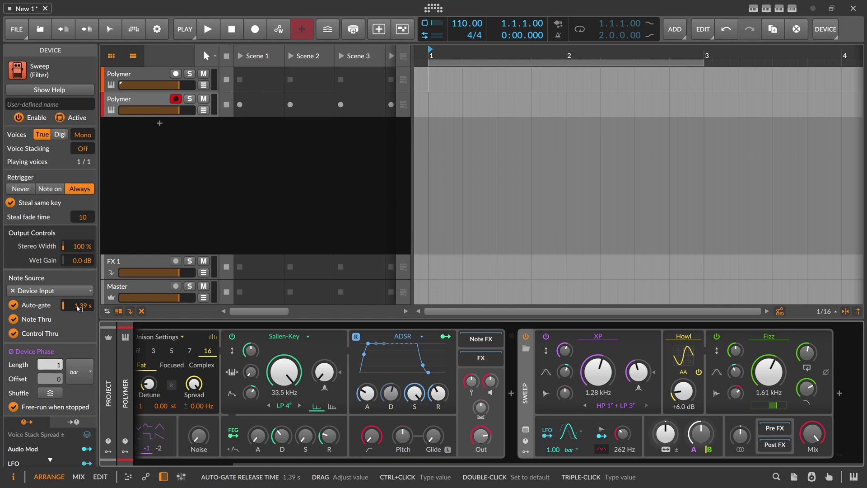
double_click(77, 306)
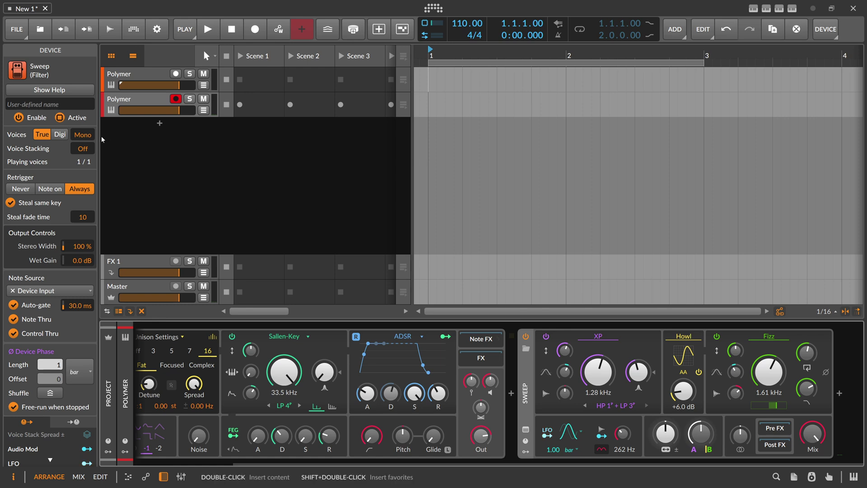
- Set the Sweep device's number of voices to 5
double_click(86, 135)
type("5")
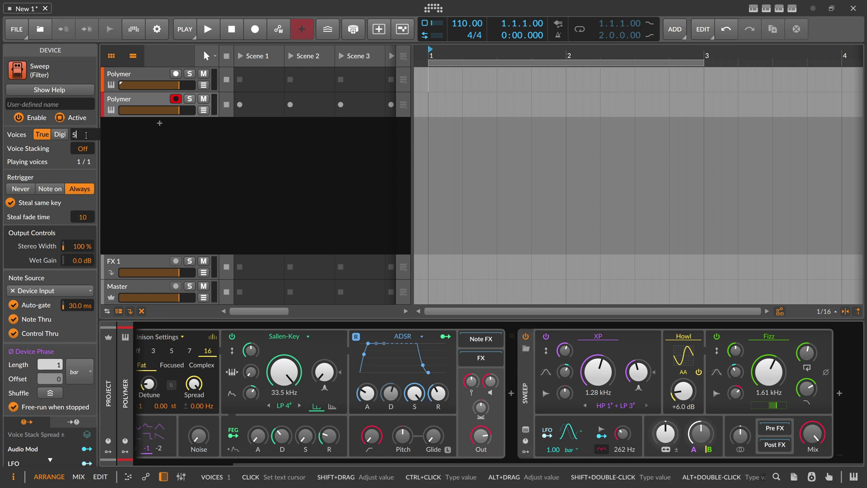
key("Return")
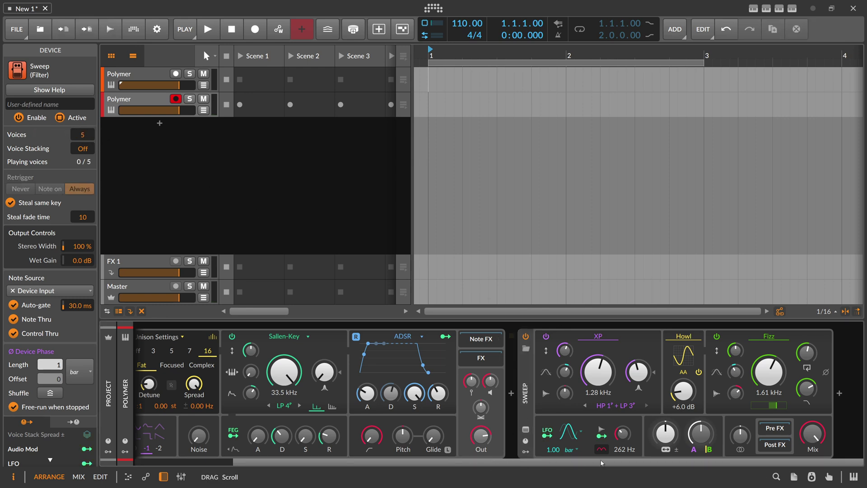
- Insert a Note Grid device into the Sweep device's Pre FX chain
scroll(667, 450, "right", 1)
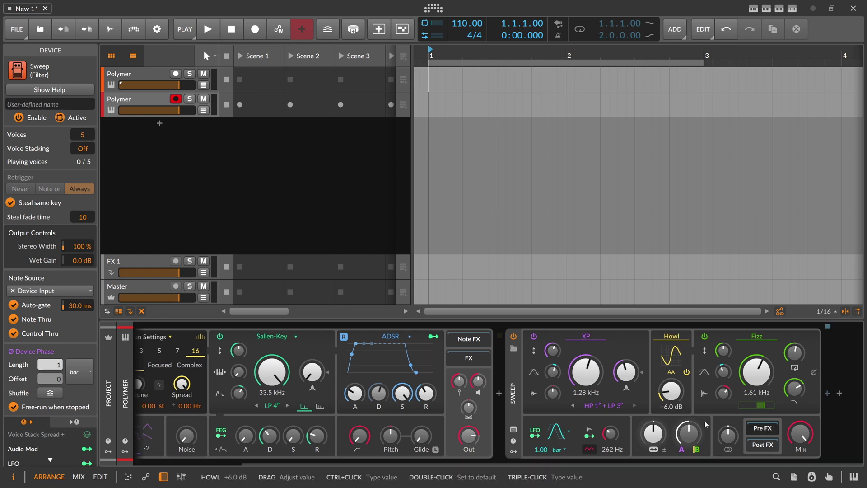
left_click(826, 394)
type("no")
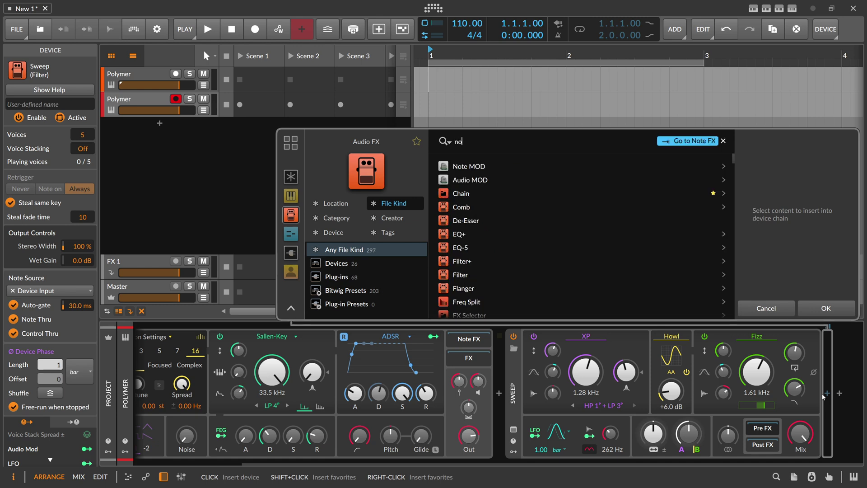
type("te")
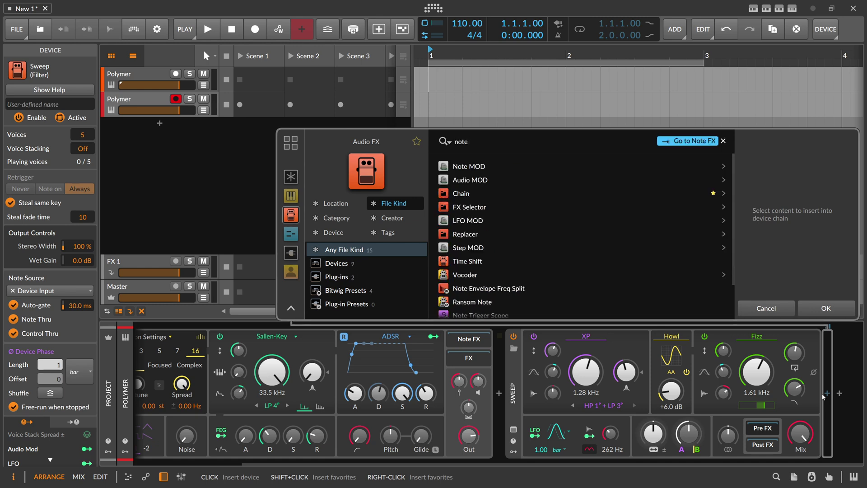
type(" grid")
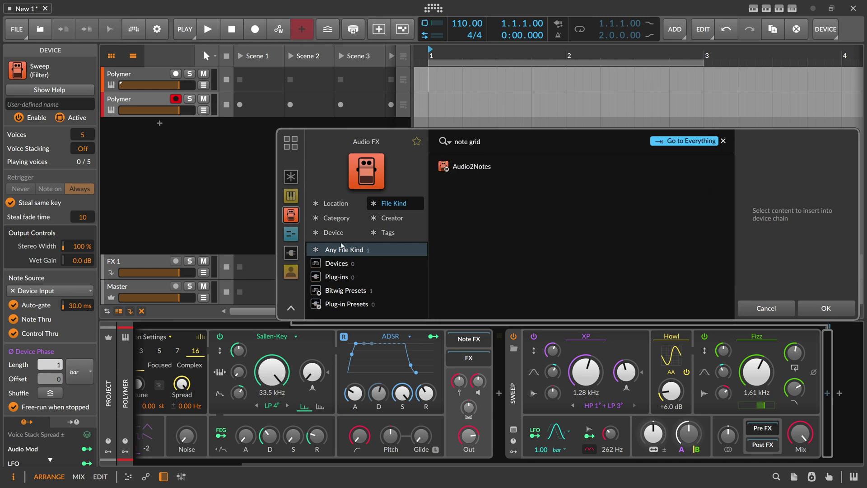
left_click(291, 233)
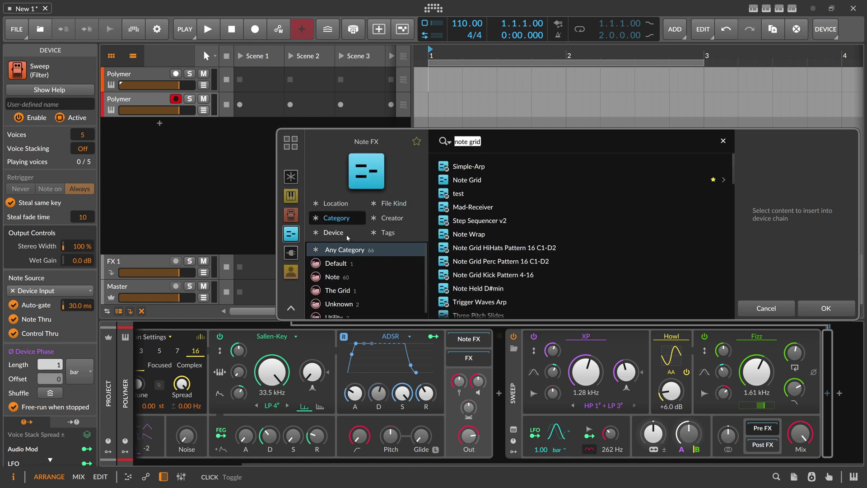
double_click(470, 181)
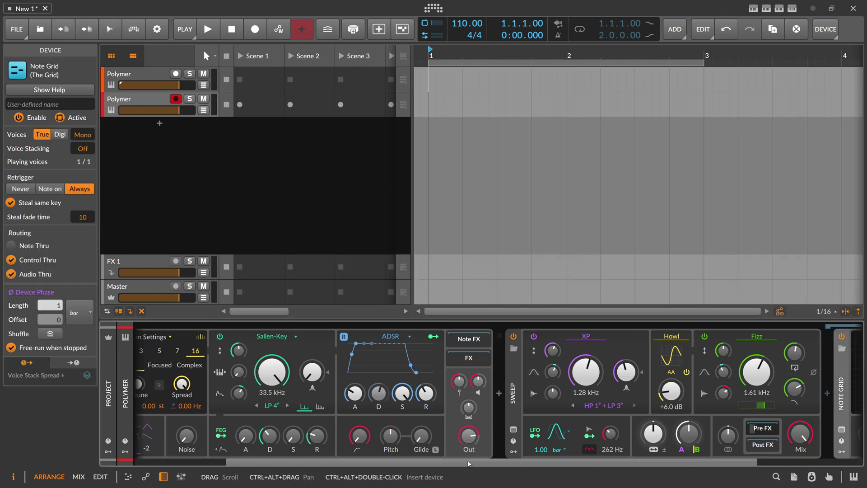
- Disconnect the gate, pitch and velocity cables in the Note Grid patch and delete its Note In module
double_click(744, 375)
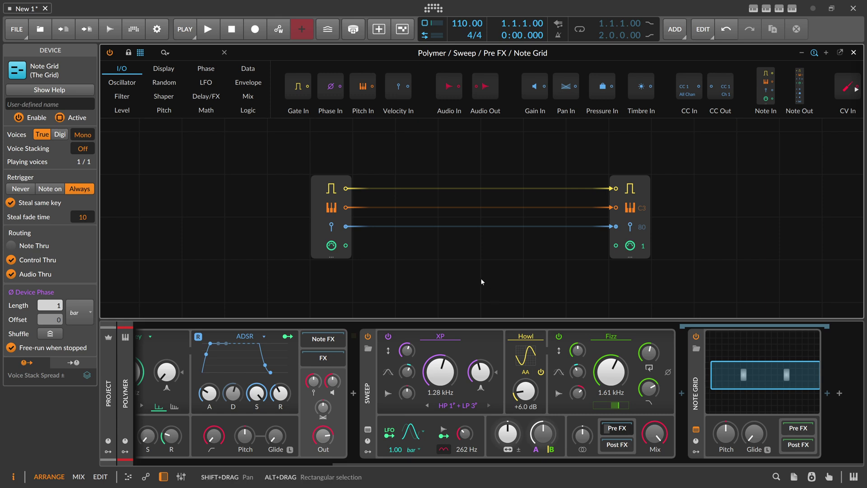
left_click(617, 226)
left_click(616, 207)
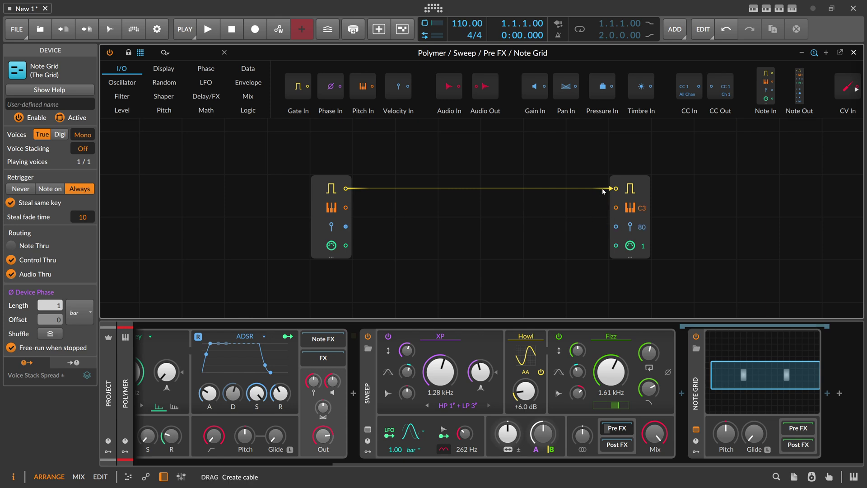
left_click(616, 189)
left_click_drag(321, 188, 279, 188)
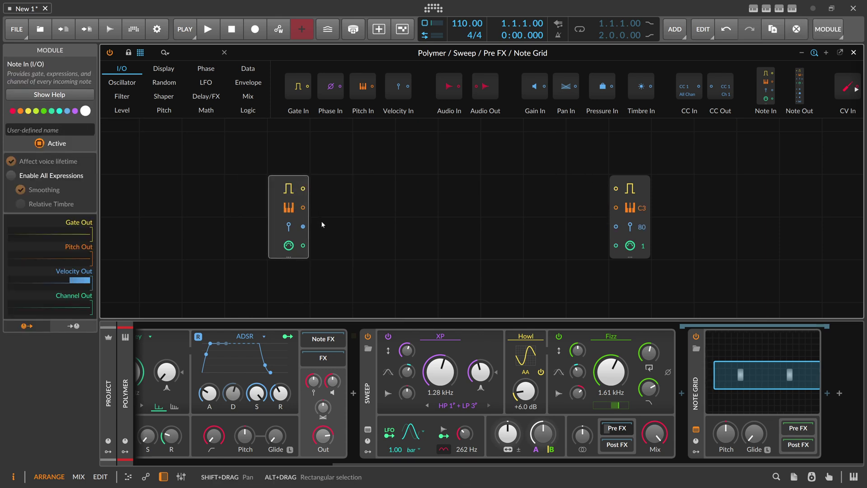
key("Delete")
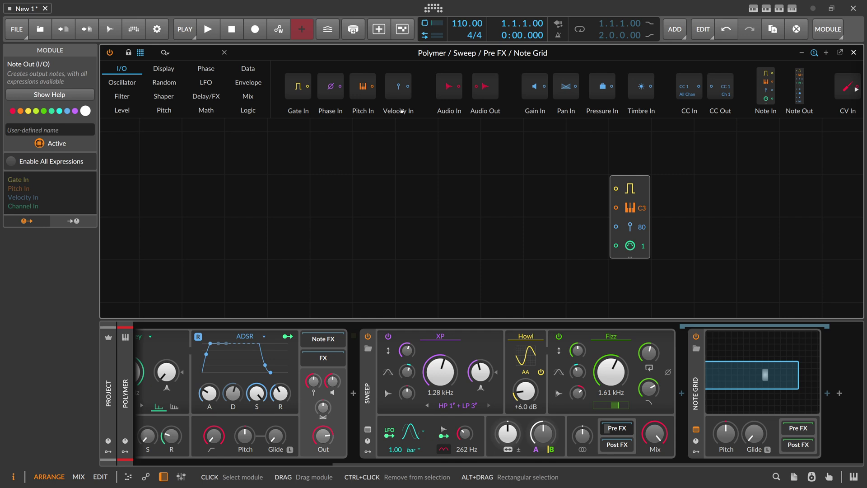
- Add a Triggers module set to N = 2 to the Note Out's gate input and set the note pitch to D#3
type("trigg")
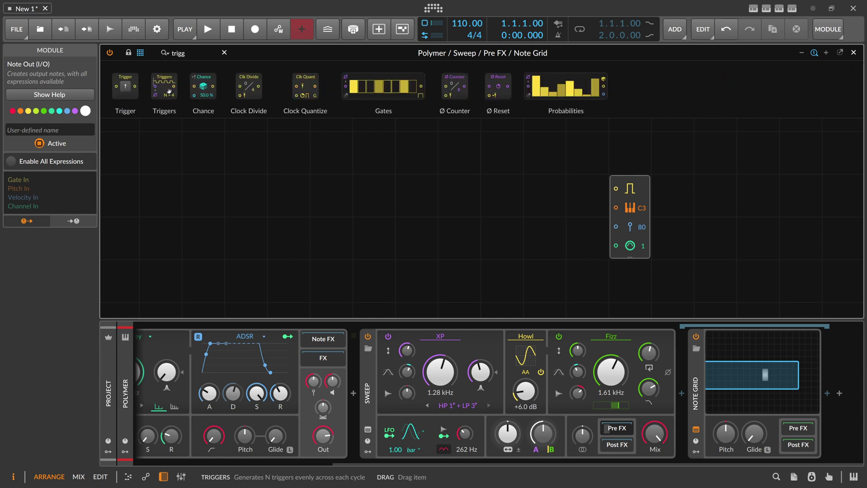
left_click_drag(169, 92, 641, 204)
left_click_drag(552, 185, 552, 143)
left_click_drag(640, 209, 640, 205)
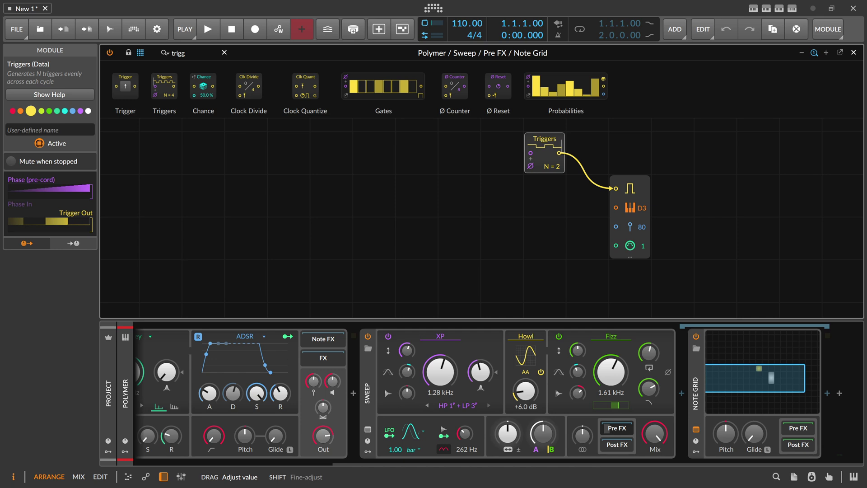
- Tuck the Triggers module beside the Note Out and duplicate the pair below, with the copy's pitch at A#3 and N = 3
left_click_drag(676, 249, 594, 190)
left_click(577, 145)
left_click_drag(654, 240, 595, 193)
scroll(595, 193, "down", 2)
left_click_drag(591, 136, 591, 220, "ctrl")
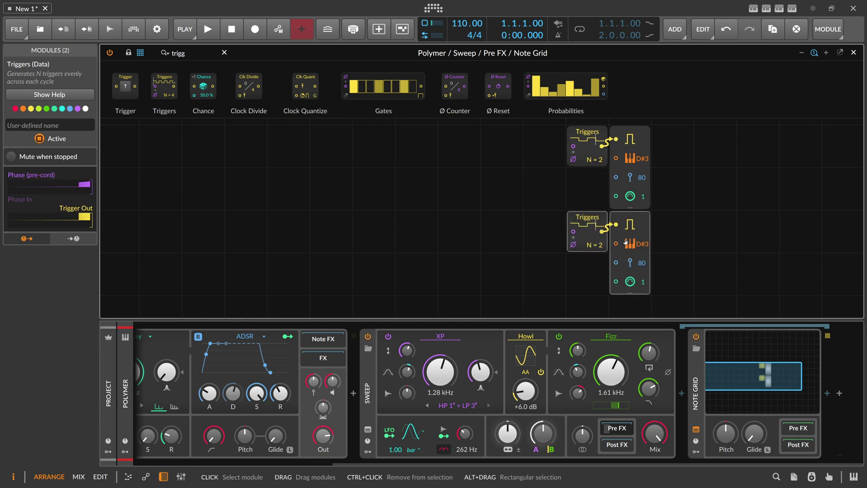
left_click_drag(640, 244, 640, 240)
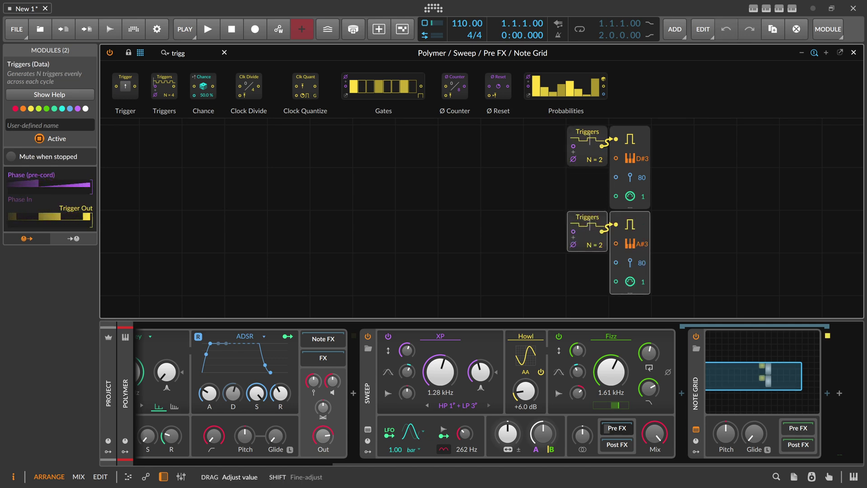
left_click_drag(594, 244, 595, 240)
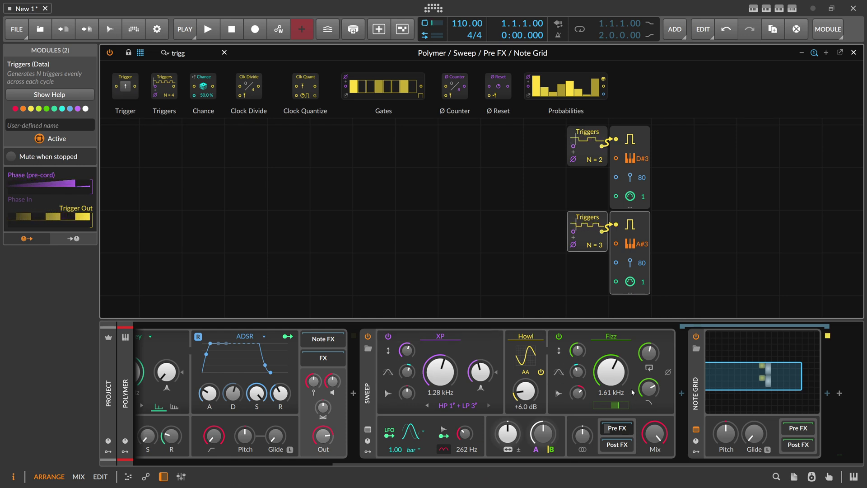
- Reset the Sweep's Howl to 0.0 dB, turn Fizz off, and set the XP filter to Band-pass 4 at 262 Hz
left_click_drag(611, 374, 650, 445)
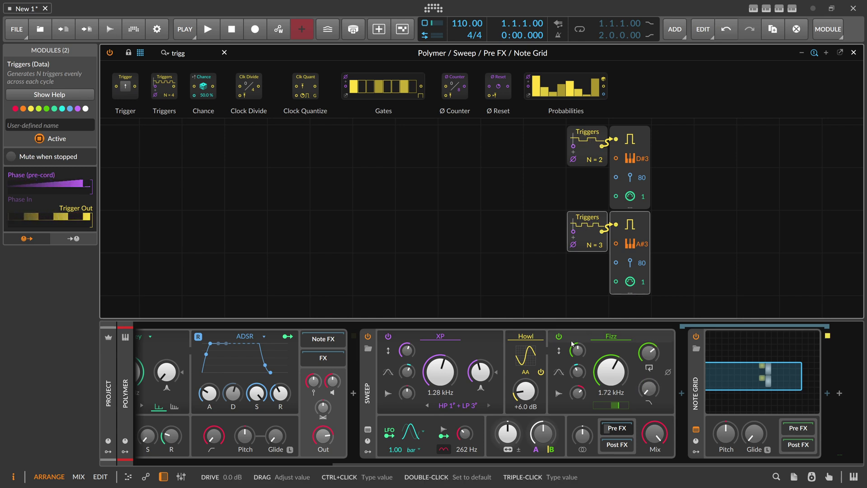
left_click(558, 336)
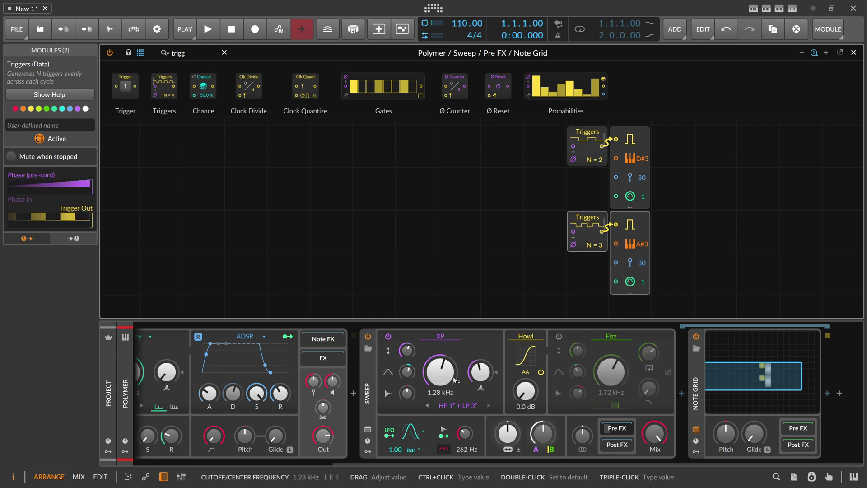
left_click(457, 405)
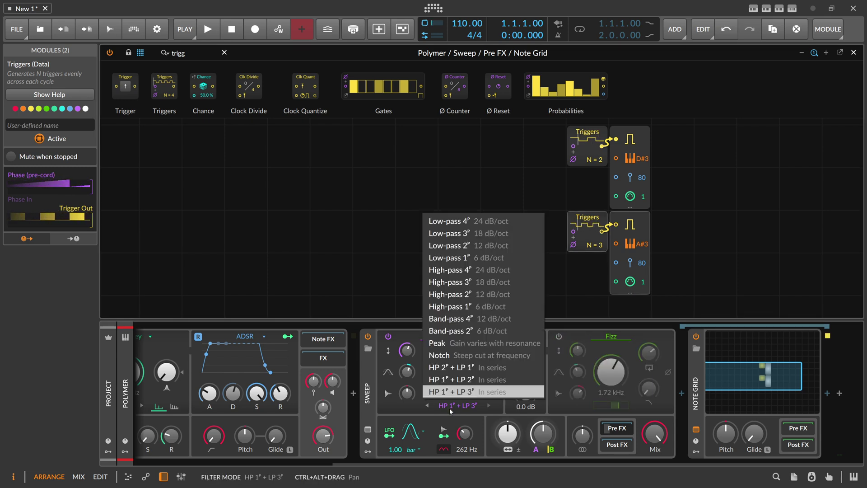
left_click(472, 319)
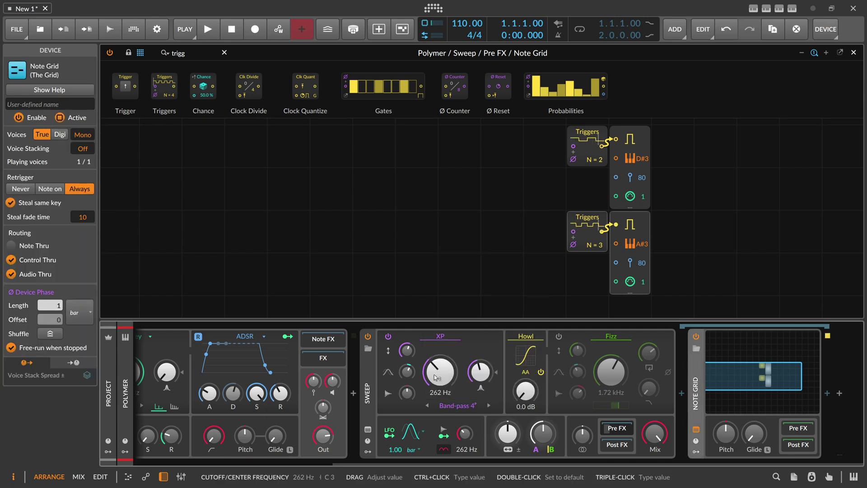
double_click(407, 371)
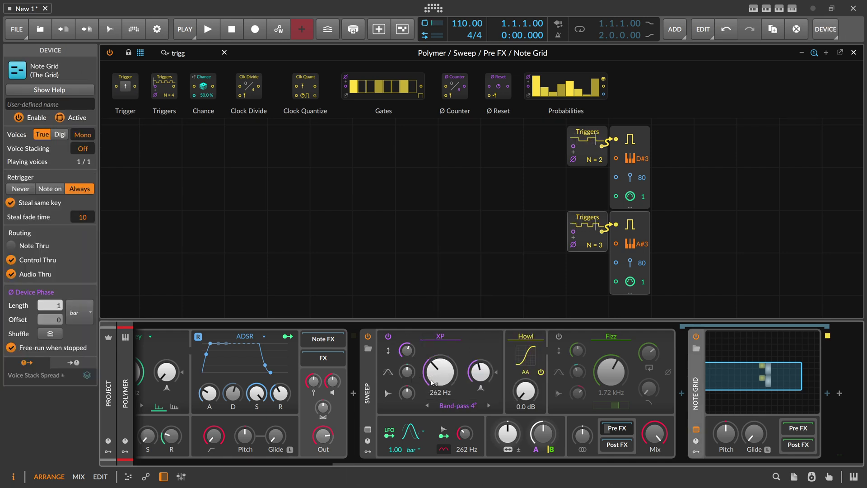
left_click_drag(480, 371, 480, 372)
- Add an ADSR modulator to the Sweep device
left_click(369, 450)
left_click(386, 350)
type("ad")
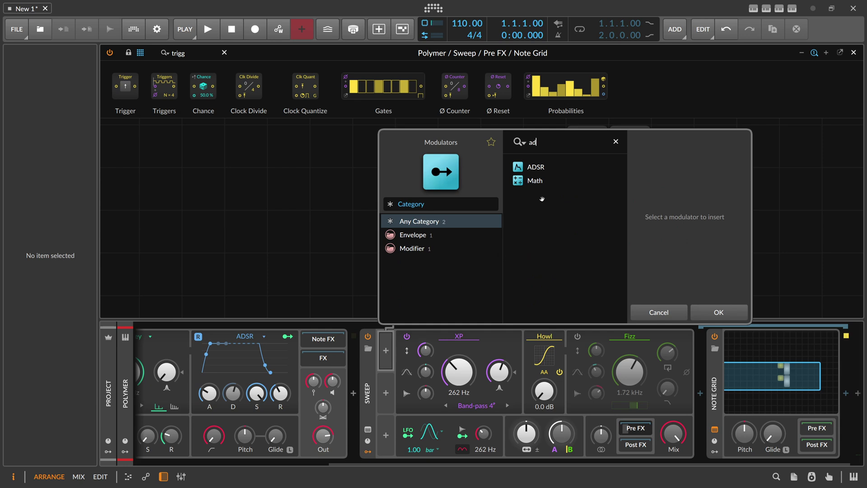
key("Down")
key("Return")
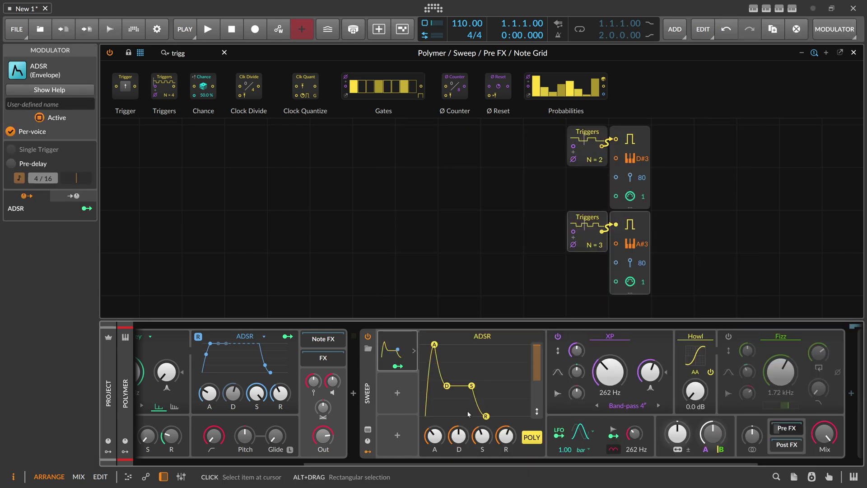
- Shape the ADSR with minimum attack, short decay and zero sustain, and map it to the XP drive with an amount of 1.00
left_click_drag(435, 436, 458, 443)
left_click_drag(482, 438, 482, 474)
left_click_drag(465, 439, 465, 459)
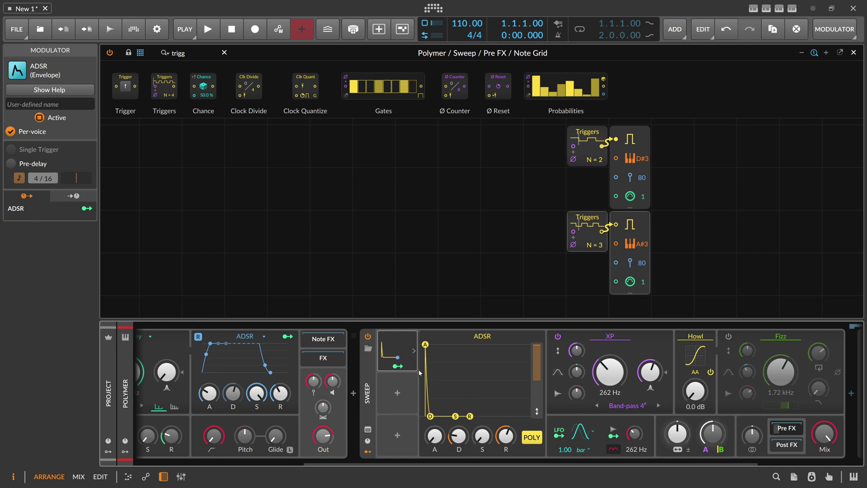
left_click(397, 366)
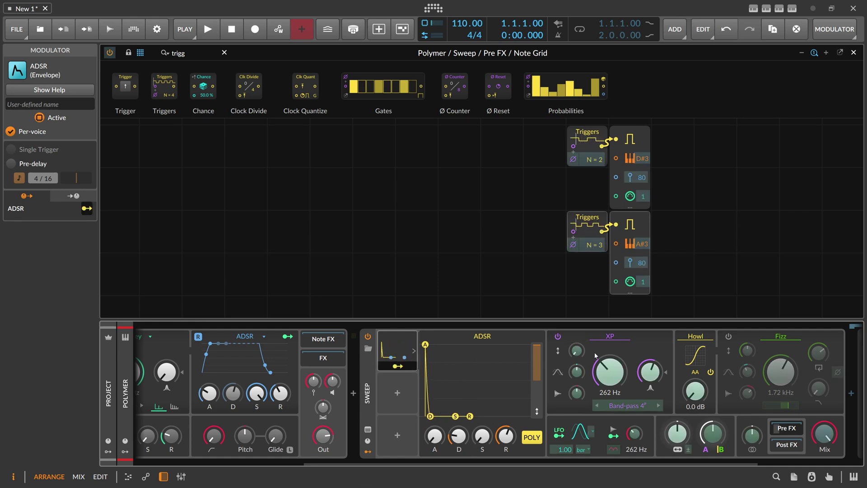
left_click_drag(576, 350, 576, 328)
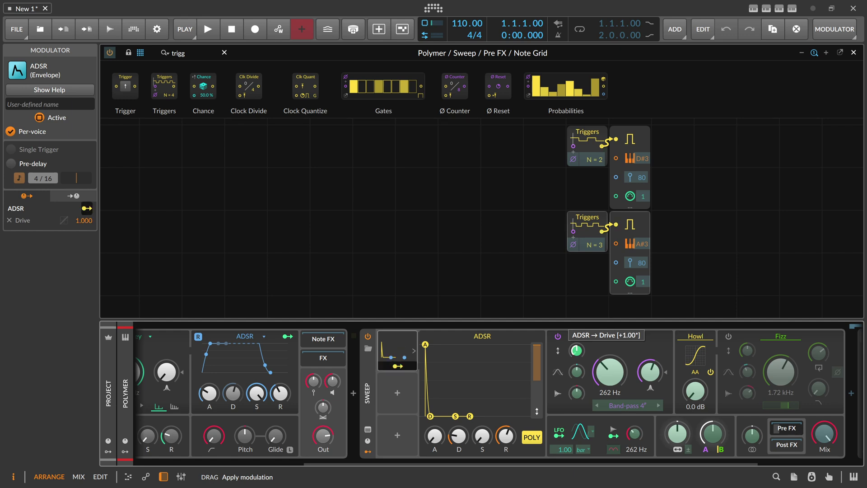
- Add a Relative Keytrack modulator to the Sweep device
left_click(398, 393)
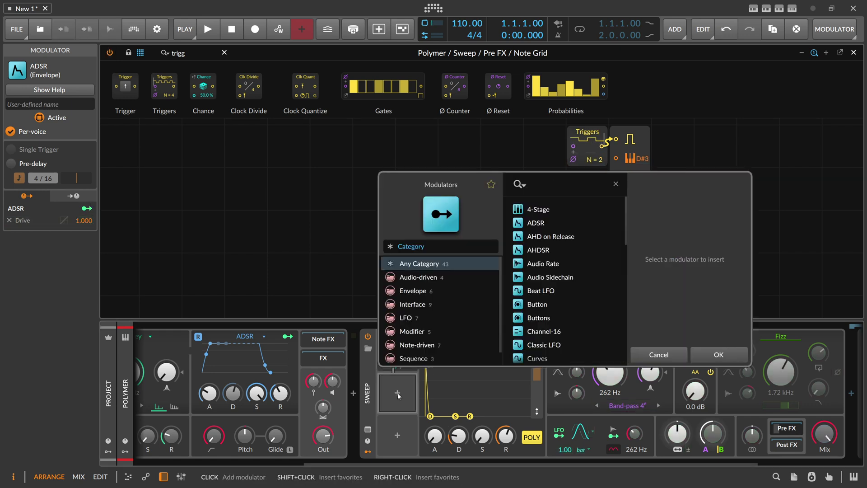
type("key")
key("Down")
key("Down")
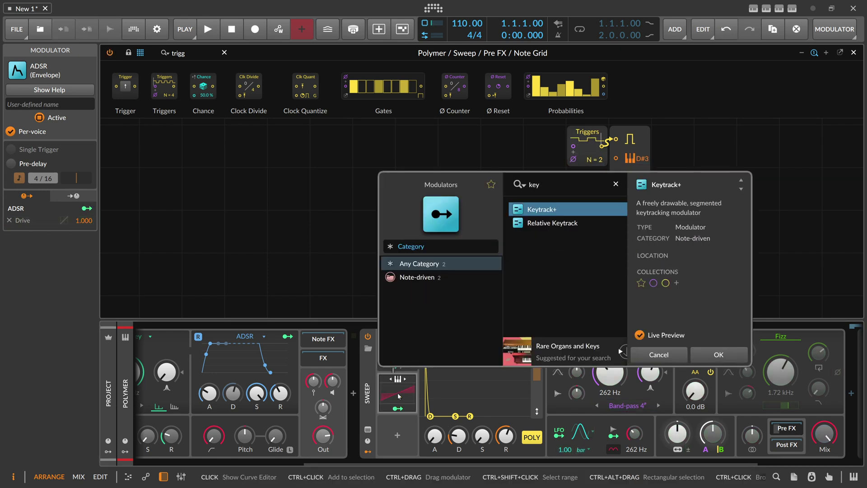
key("Return")
- Map the Relative Keytrack modulator to the XP filter's cutoff with an amount of 64.00
left_click(397, 409)
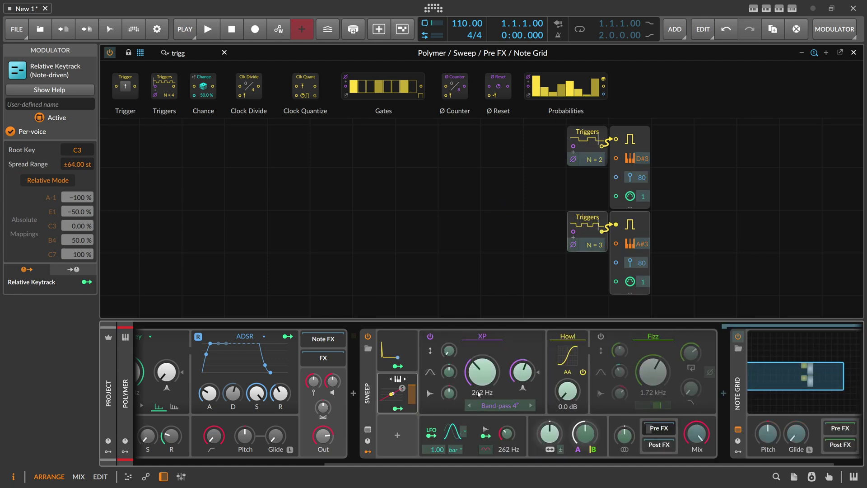
left_click_drag(479, 379, 480, 338)
double_click(85, 294)
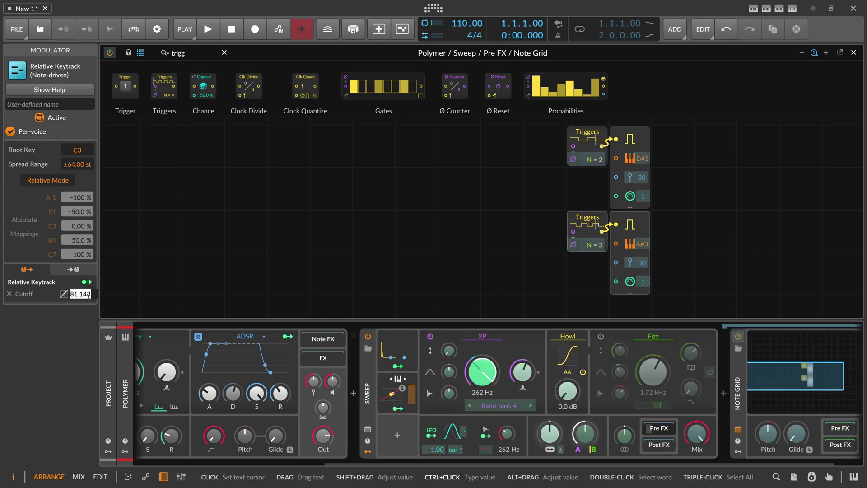
type("64")
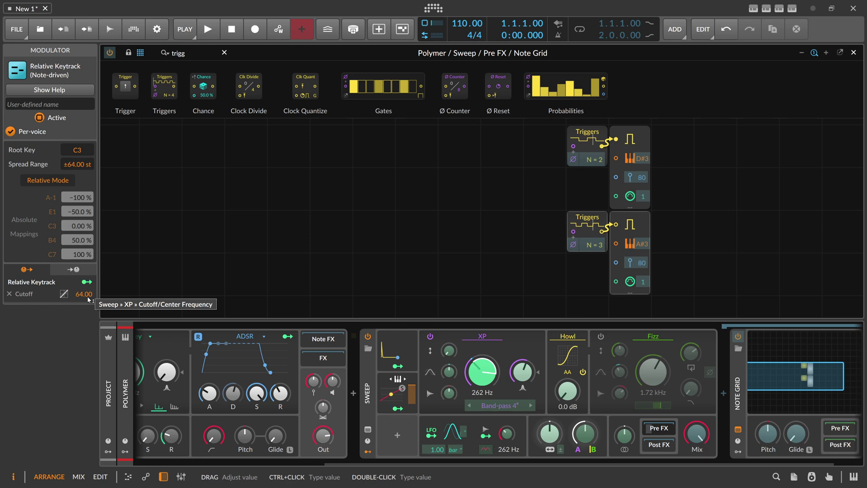
key("Return")
left_click(395, 408)
- Raise Polymer's noise level to maximum and set its amplitude envelope to 0.00 % sustain and 172 ms decay
scroll(421, 460, "up", 5)
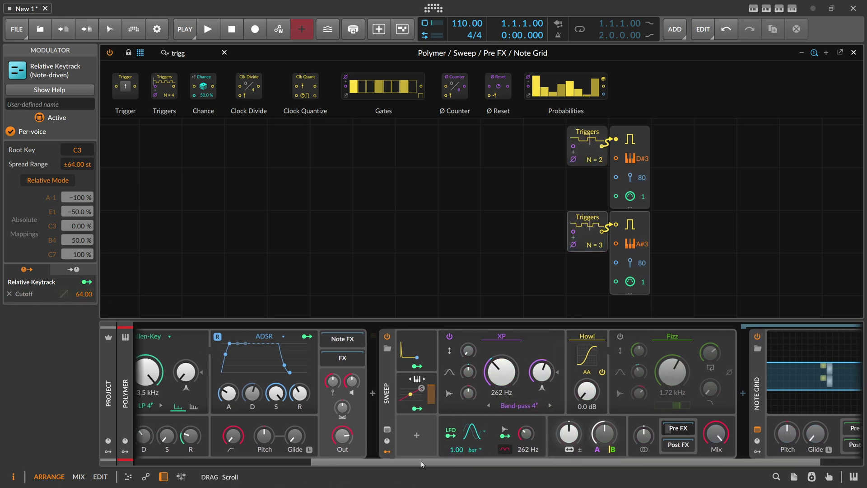
left_click_drag(445, 393, 444, 424)
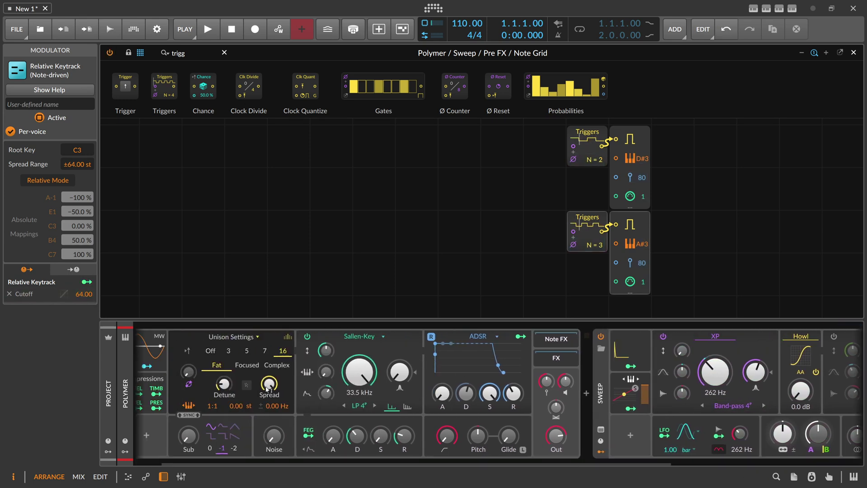
left_click(287, 336)
left_click_drag(273, 436, 274, 398)
left_click_drag(489, 394, 489, 429)
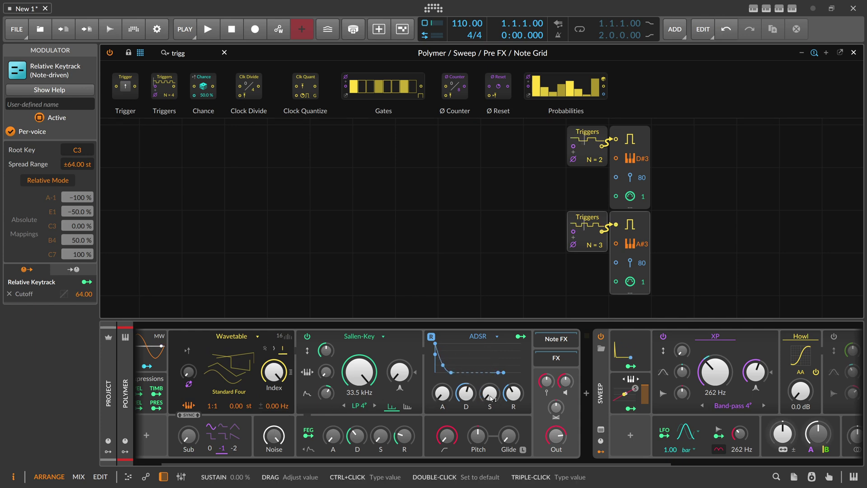
left_click_drag(462, 392, 461, 419)
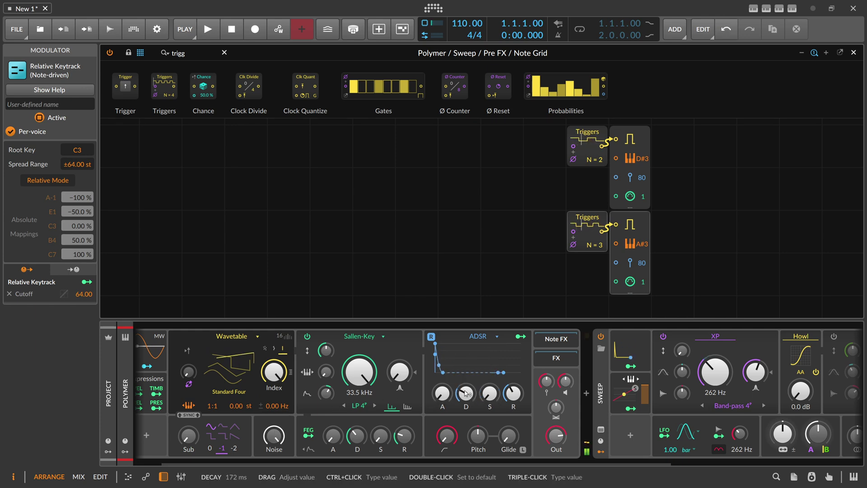
- Raise the Sweep's XP resonance to about 102 % and the sustain of Polymer's amplitude envelope to full
scroll(571, 435, "right", 3)
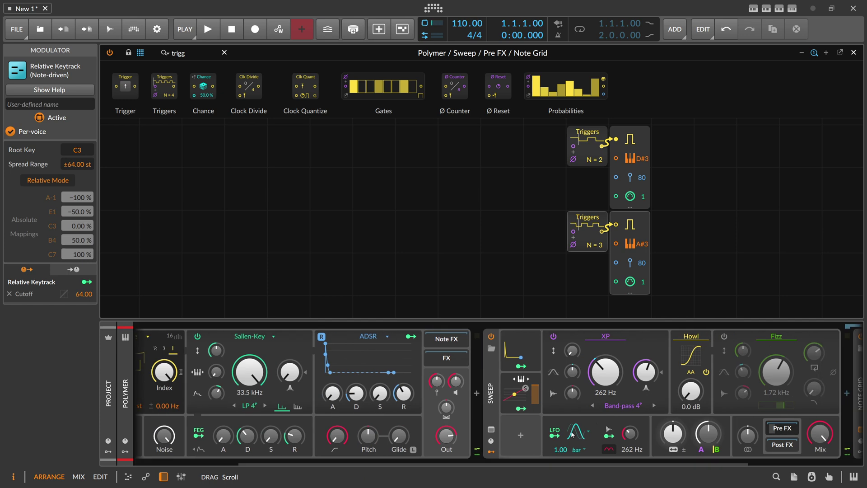
left_click_drag(648, 379, 649, 377)
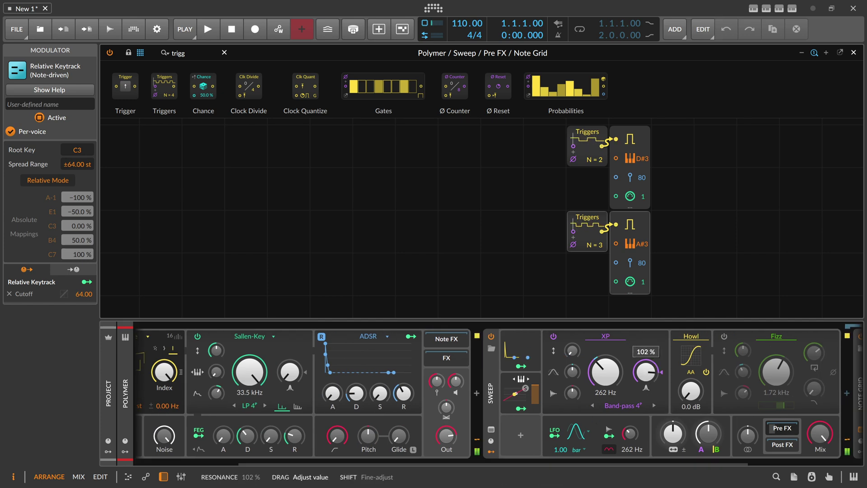
left_click_drag(649, 377, 649, 377)
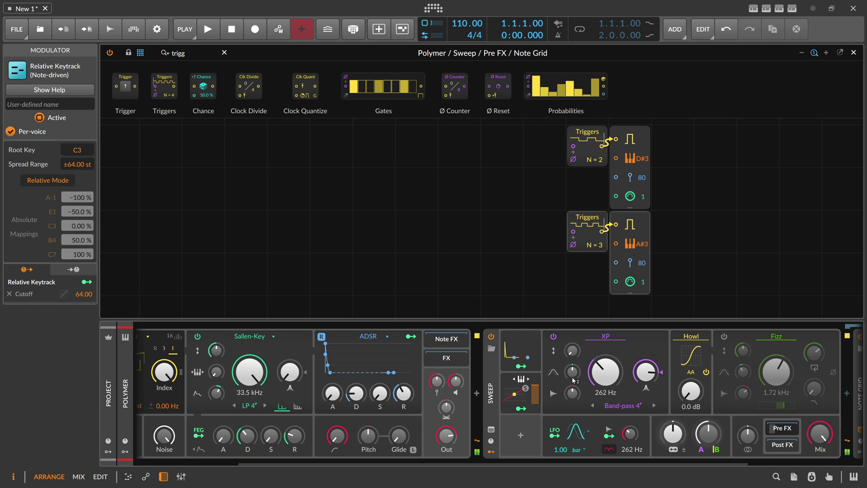
left_click_drag(378, 397, 378, 382)
- Shorten the decay of the Sweep's ADSR modulator to its minimum and turn the A/B filter blend fully to A
left_click(519, 361)
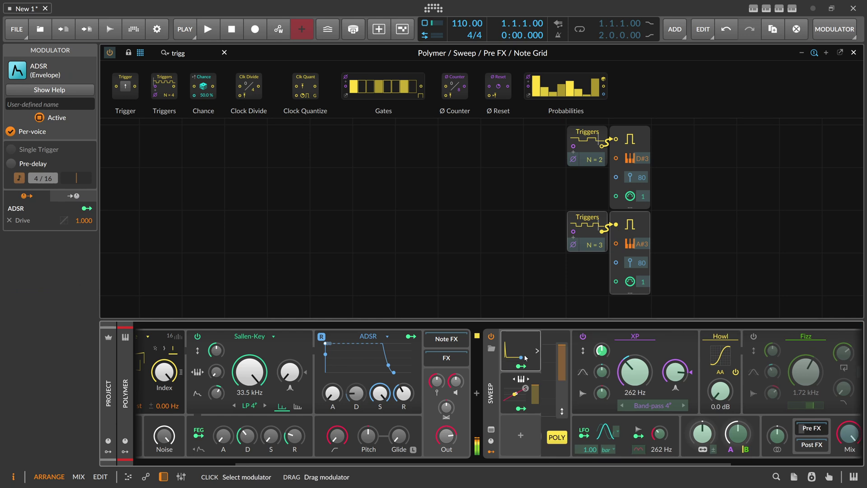
left_click_drag(552, 416, 550, 416)
scroll(527, 456, "down", 3)
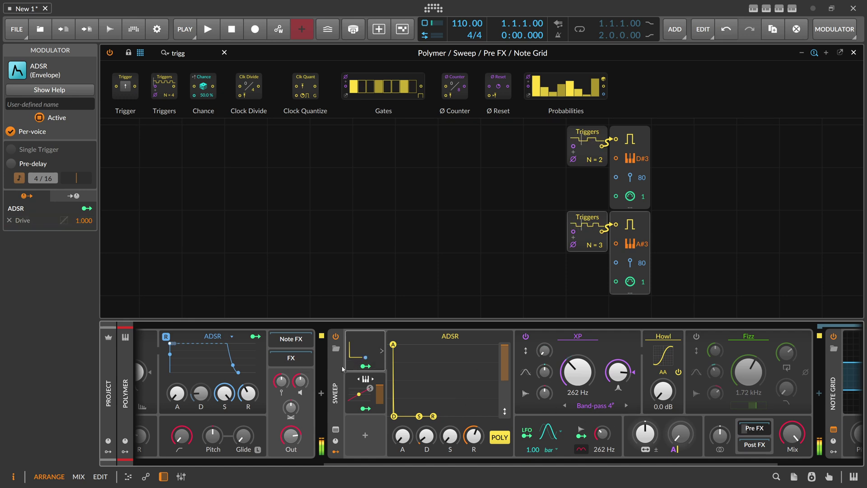
- Switch the Sweep device off and back on to compare the sound with and without it
left_click(337, 337)
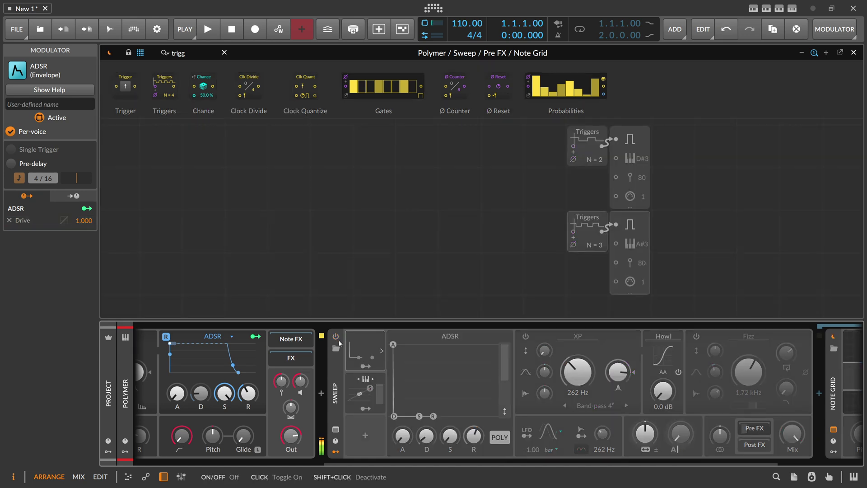
left_click(336, 338)
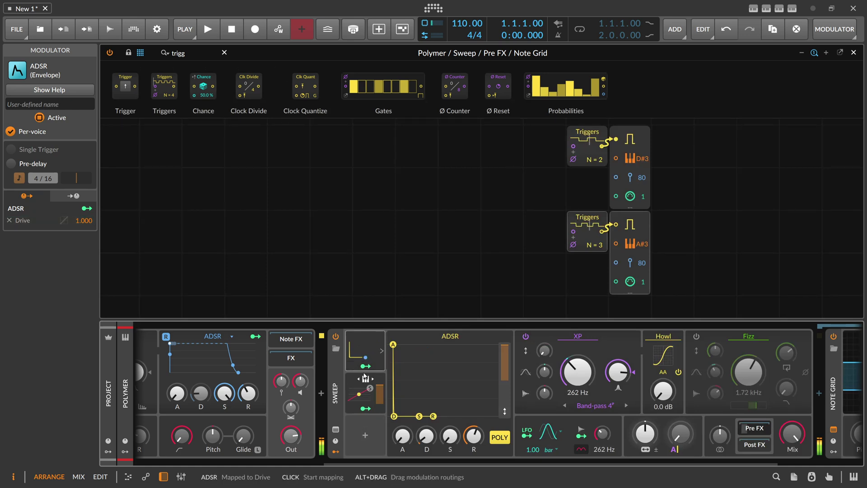
- Insert a Peak Limiter into the Sweep device's Post FX chain
left_click_drag(439, 461, 454, 462)
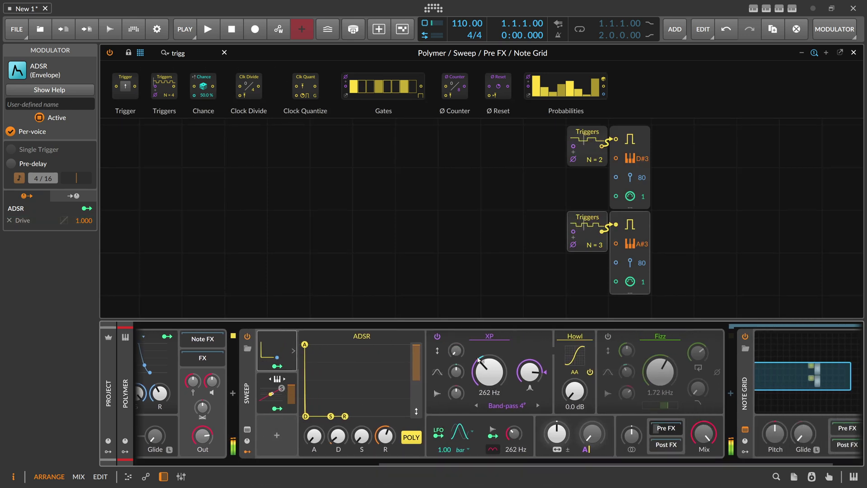
left_click_drag(567, 462, 597, 461)
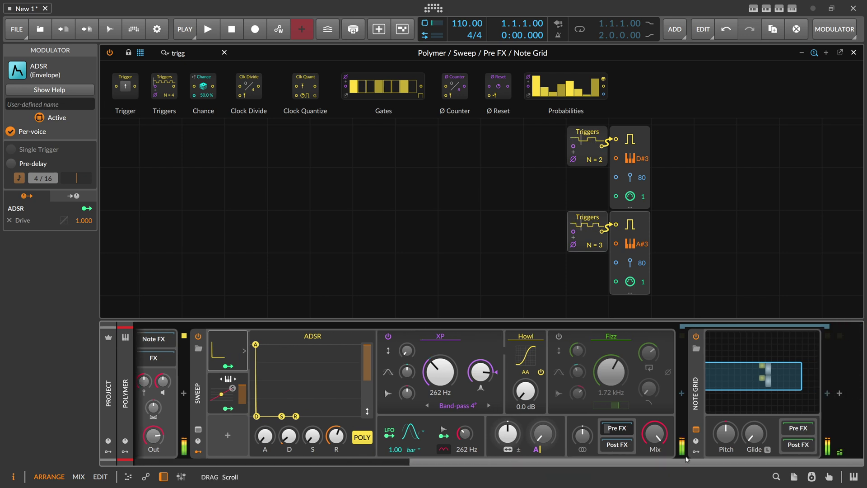
left_click(620, 444)
left_click(830, 394)
type("peak")
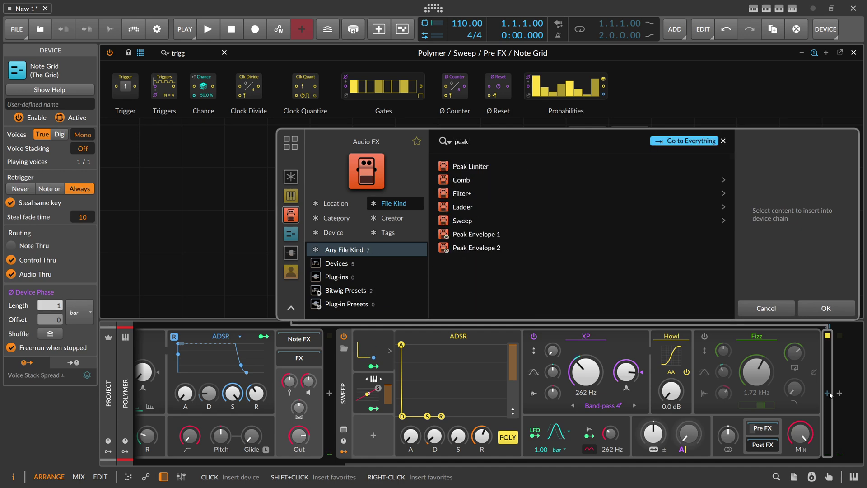
key("Return")
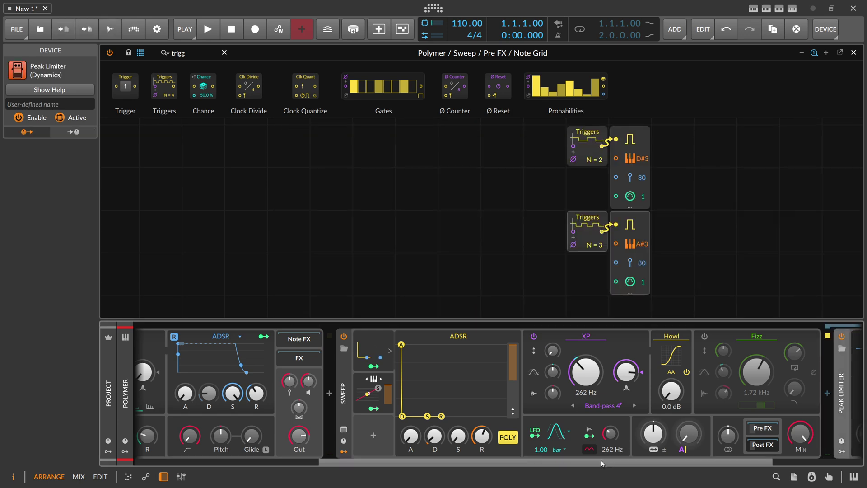
- Raise the Peak Limiter's input gain to about +21.3 dB
left_click_drag(602, 463, 693, 462)
left_click_drag(724, 435, 723, 380)
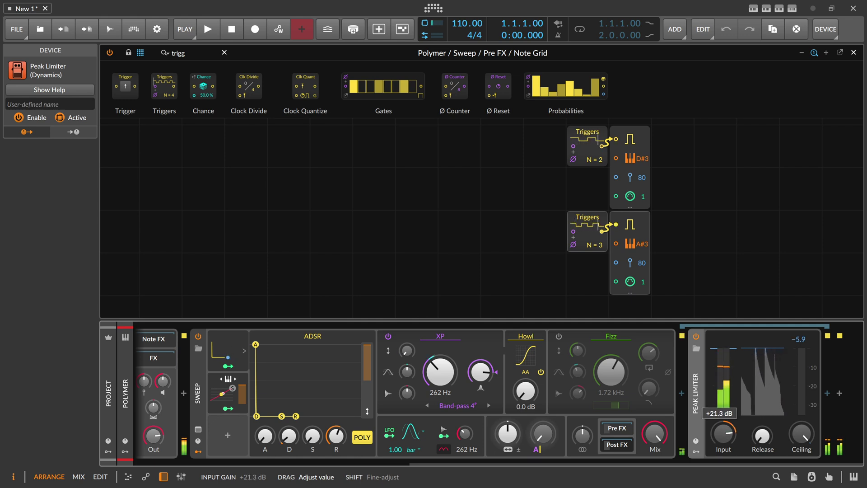
- Duplicate the lower Triggers and Note Out pair, setting the copy's step count to 4 and its note to G#3
scroll(446, 261, "down", 2)
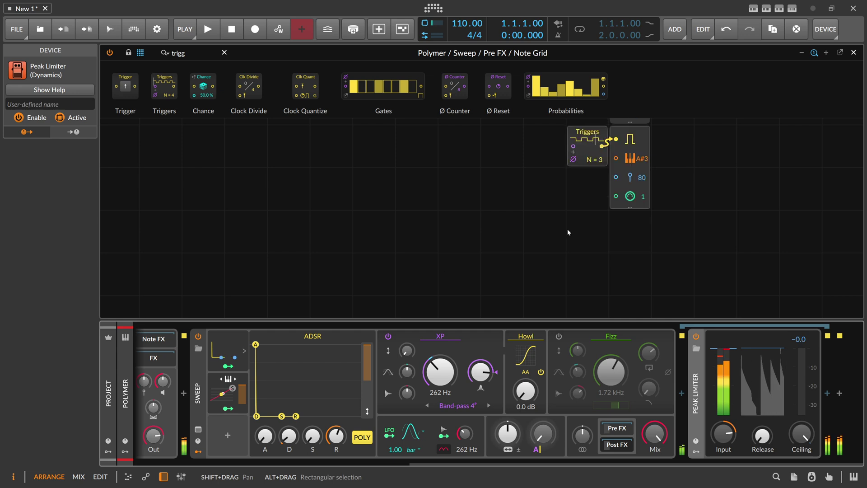
left_click_drag(657, 243, 591, 138)
key("ctrl+d")
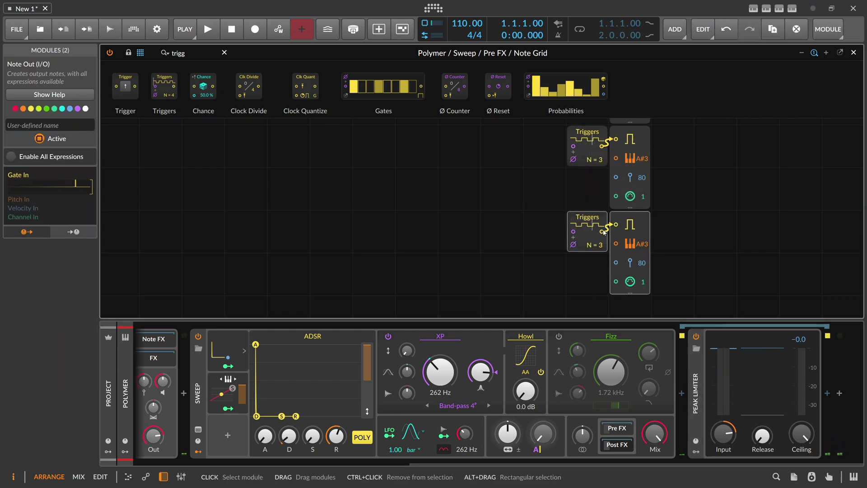
left_click_drag(594, 245, 638, 249)
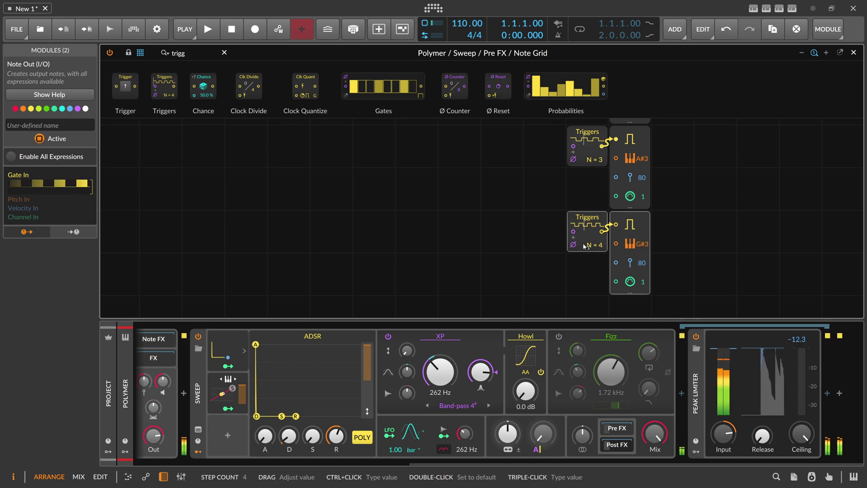
- Lower the Peak Limiter's input gain slightly and reduce the resonance of the Sweep's XP filter
left_click_drag(723, 434, 723, 440)
scroll(598, 454, "left", 2)
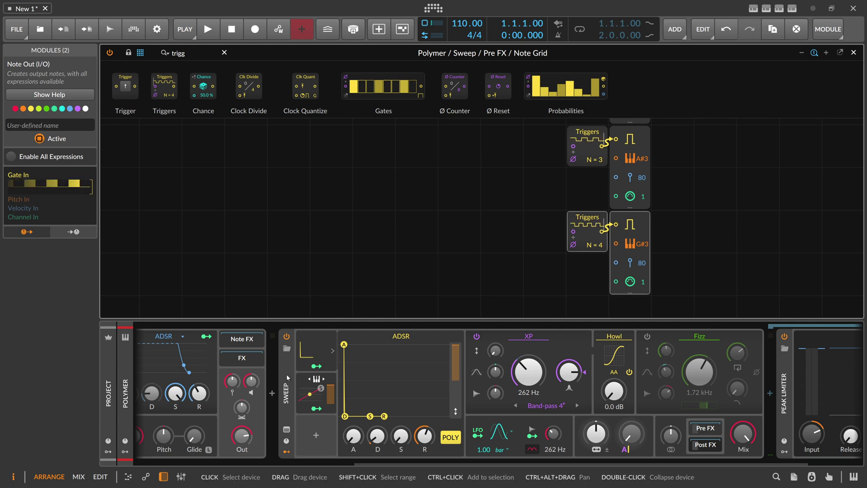
left_click_drag(568, 375, 568, 396)
- Reset the cutoff of Polymer's Sallen-Key filter to 262 Hz and raise the Sweep's XP resonance slightly
scroll(316, 461, "up", 5)
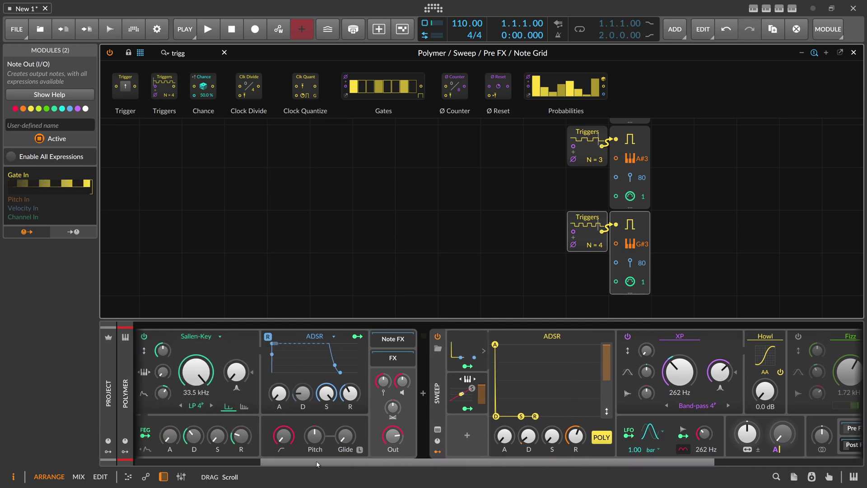
double_click(294, 371)
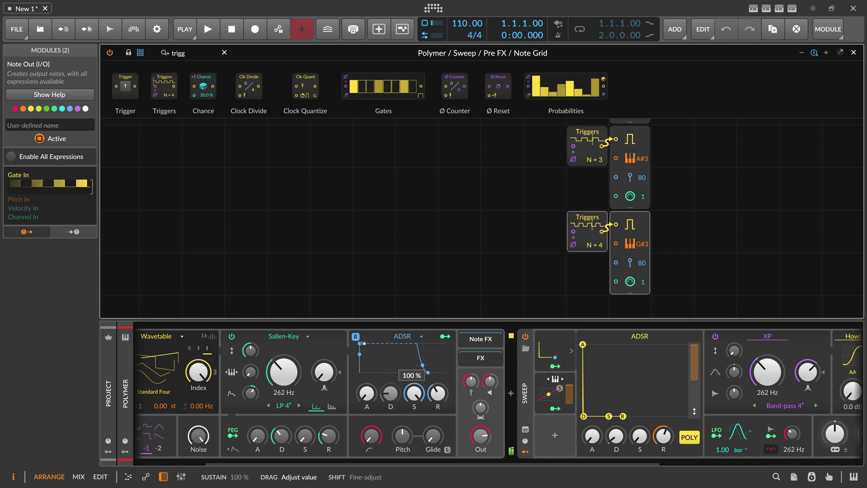
left_click_drag(458, 463, 573, 463)
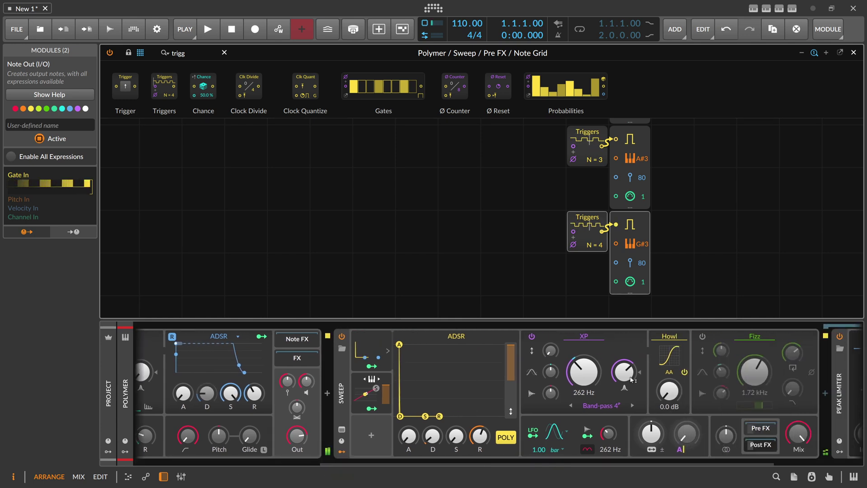
left_click_drag(624, 372, 623, 363)
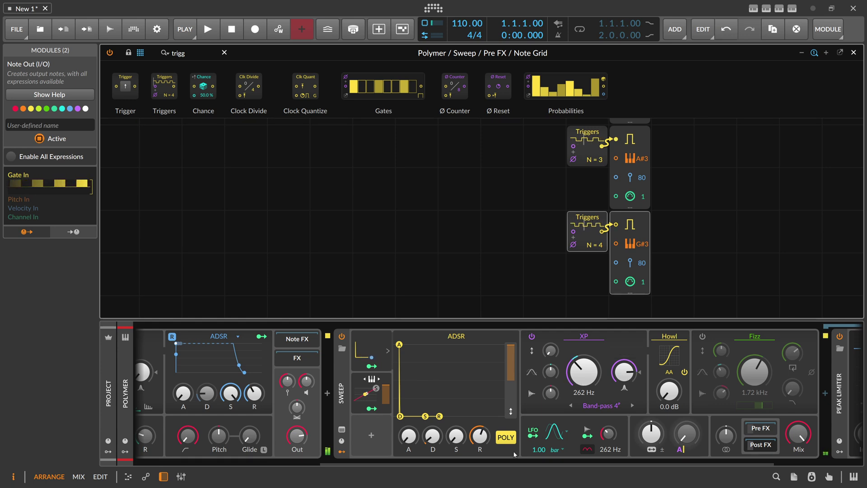
- Review the device chain, showing the Note Grid in the Sweep's Pre FX and the Sweep's own device settings
scroll(514, 454, "left", 4)
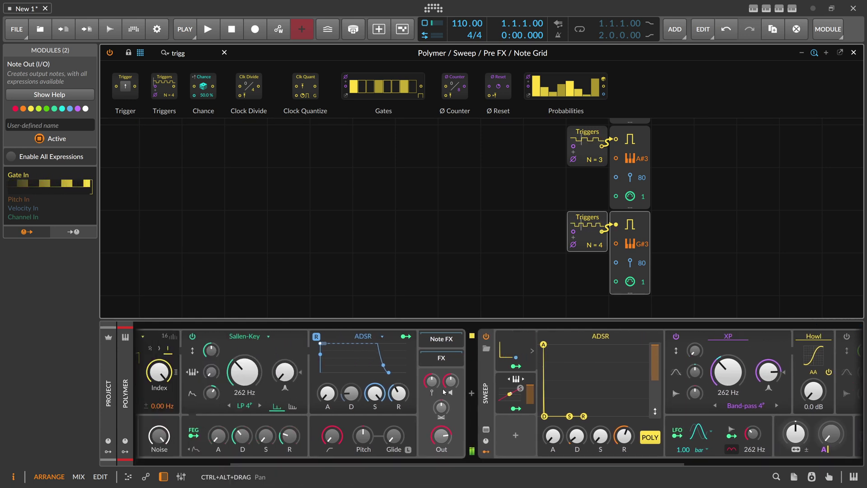
left_click_drag(451, 465, 627, 450)
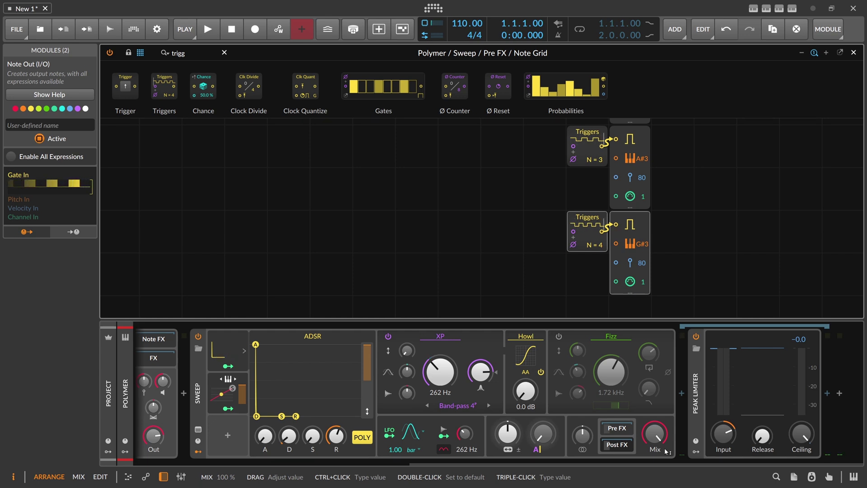
left_click(617, 428)
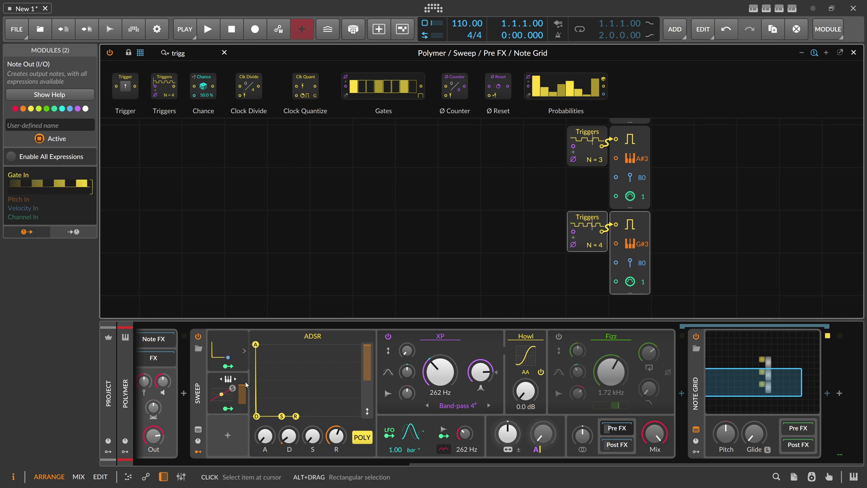
left_click(199, 380)
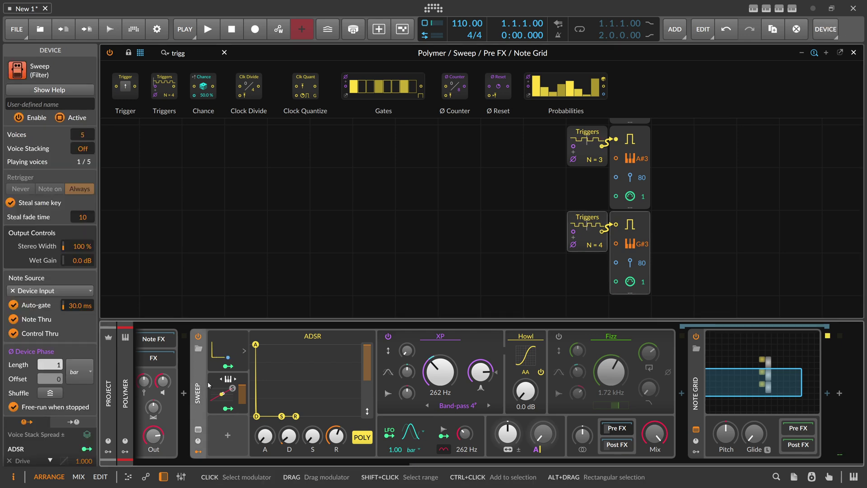
left_click(226, 341)
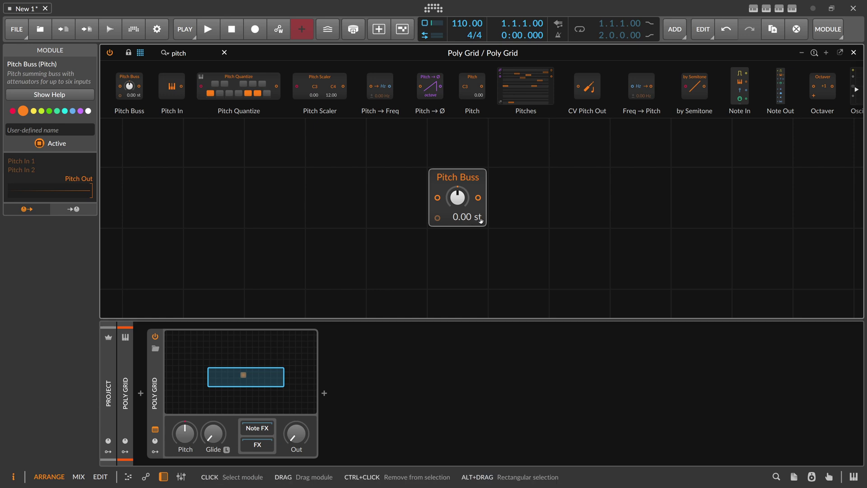
- Find the Attenuate module with "att", place it directly below the Pitch Buss and make it bipolar
scroll(416, 213, "left", 1)
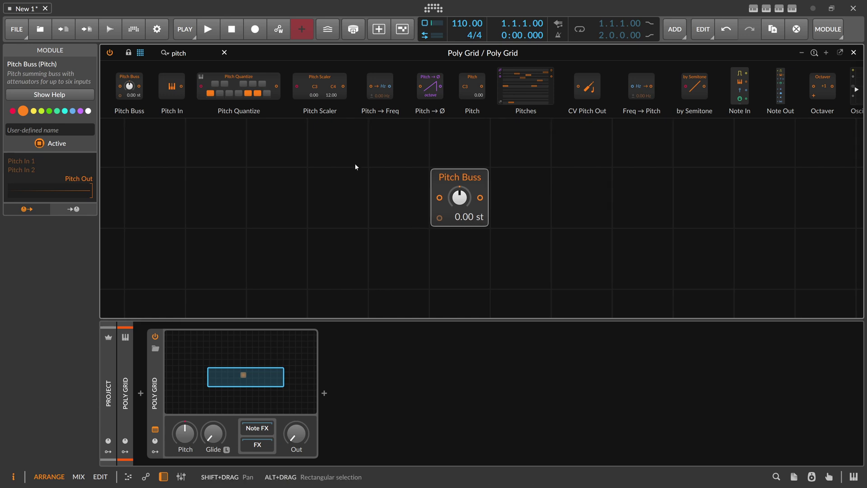
left_click(202, 55)
type("att")
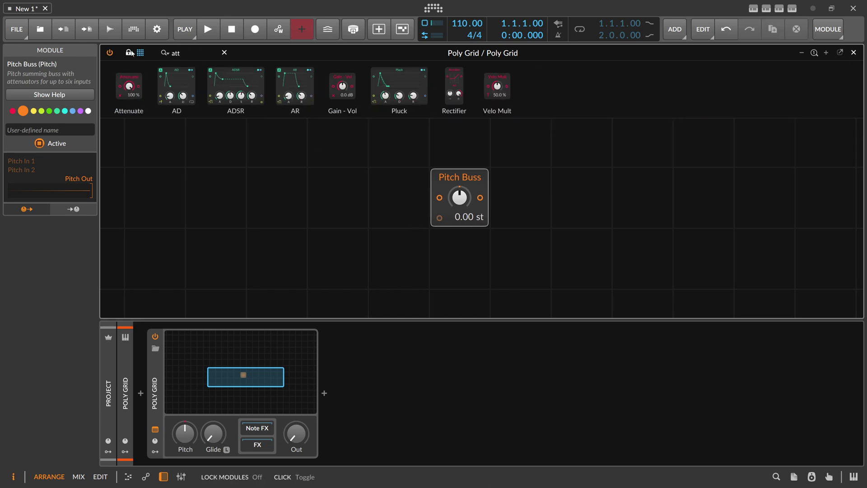
left_click_drag(122, 84, 460, 285)
left_click(87, 153)
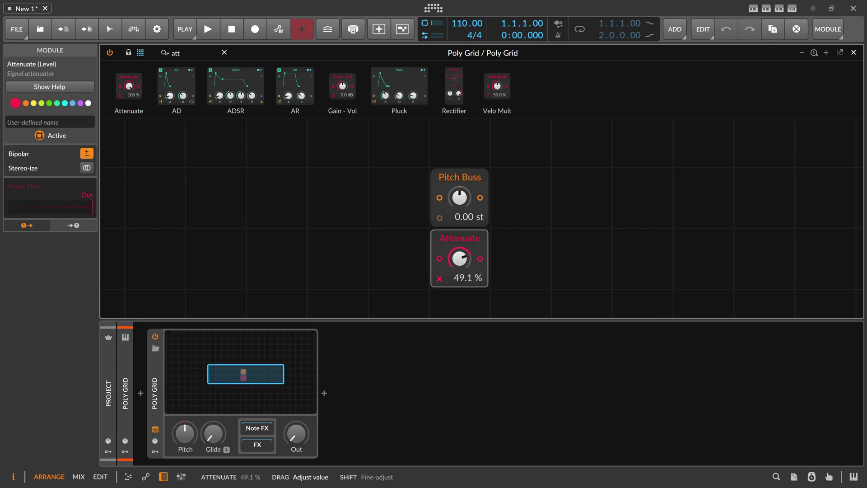
- Set the Attenuate module to 0 %, and try the Pitch Buss attenuator before resetting it to its default
left_click(460, 261, "ctrl")
type("0")
key("Return")
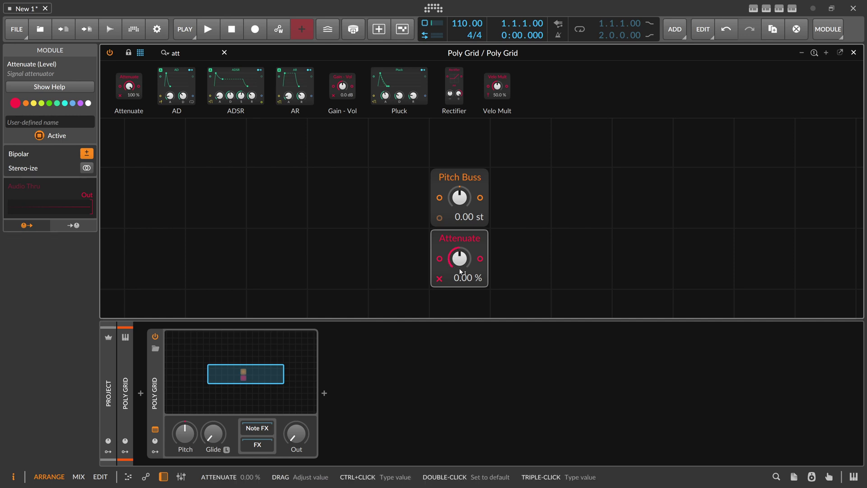
mouse_move(460, 197)
left_mouse_down()
mouse_move(460, 226)
mouse_move(460, 190)
left_mouse_up()
double_click(460, 197)
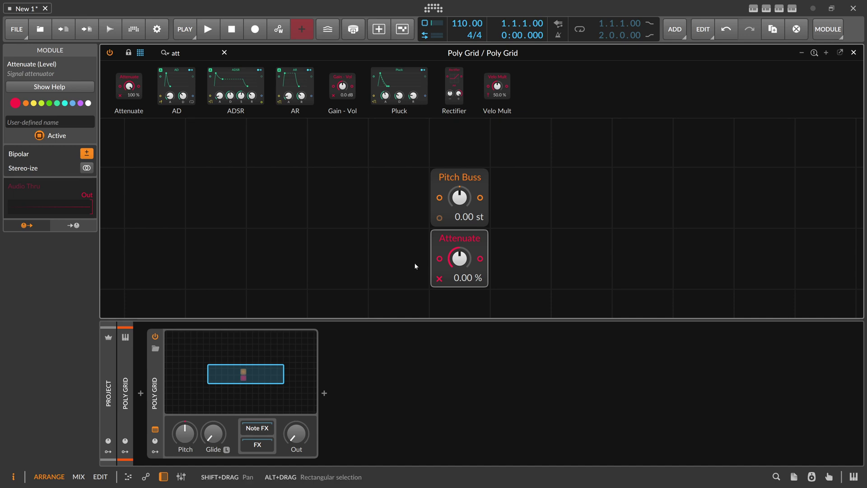
- Turn the Attenuate module to about 1.14 % and delete that module
left_click_drag(460, 258, 460, 220)
scroll(453, 263, "down", 8)
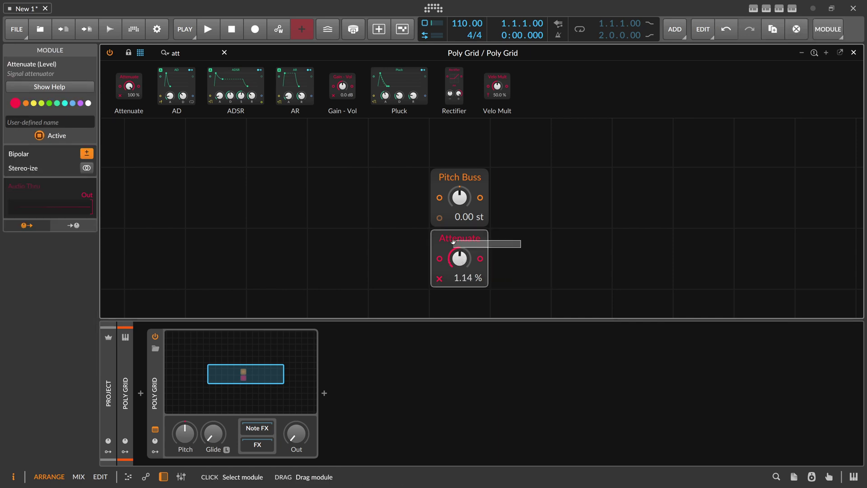
key("Delete")
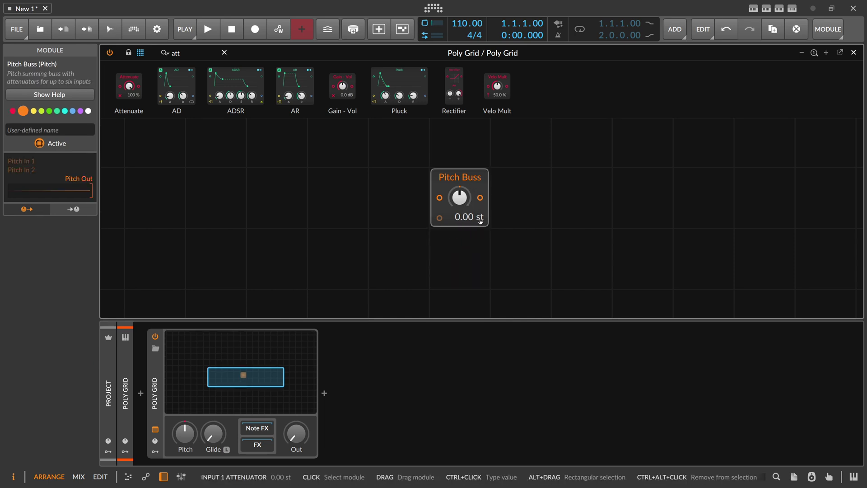
- Shift the Pitch Buss one grid cell to the left and add a Value Readout connected to its output
left_click_drag(474, 223, 410, 209)
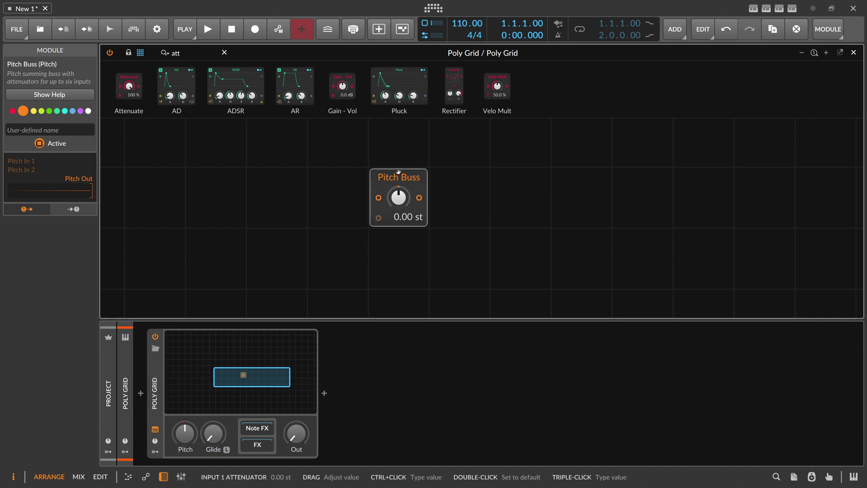
left_click_drag(197, 53, 146, 54)
key("BackSpace")
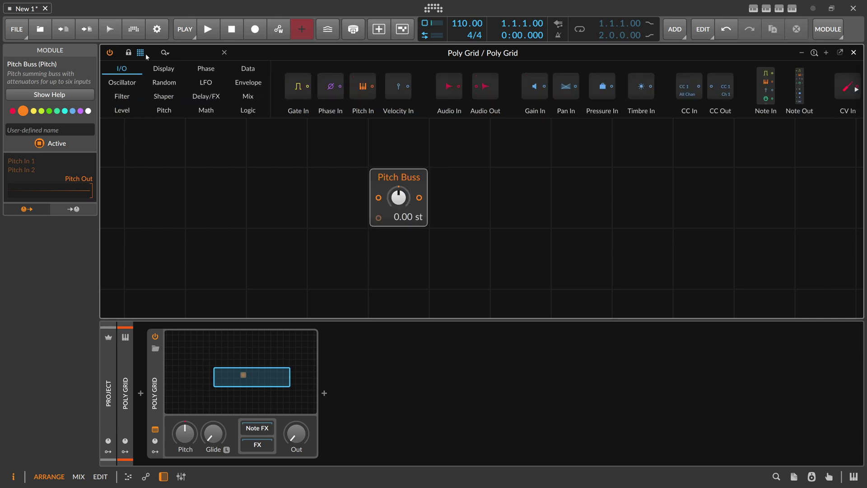
type("read")
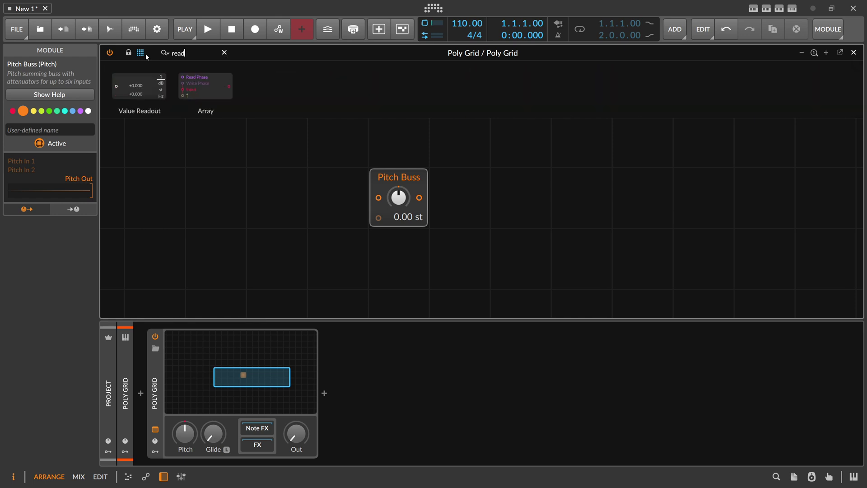
left_click_drag(156, 71, 528, 165)
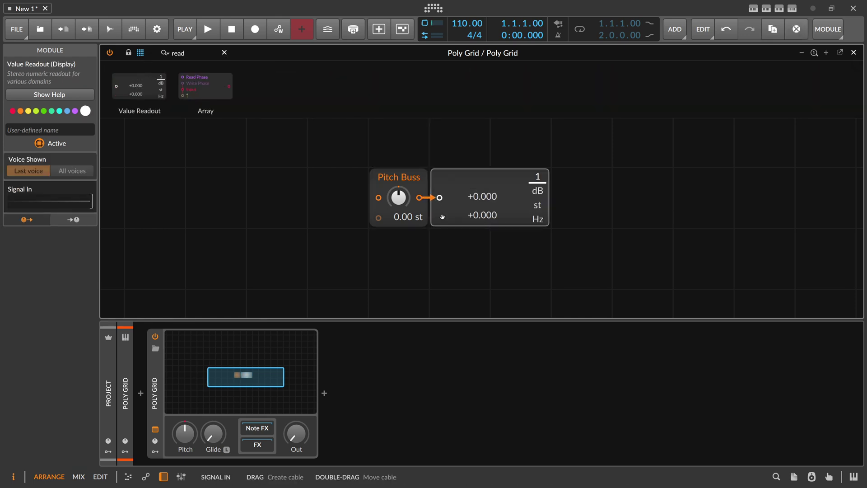
- Add a Constant module set to 0.00 before the Pitch Buss and connect it to the buss's first input
key("BackSpace")
key("BackSpace")
key("BackSpace")
key("BackSpace")
type("const")
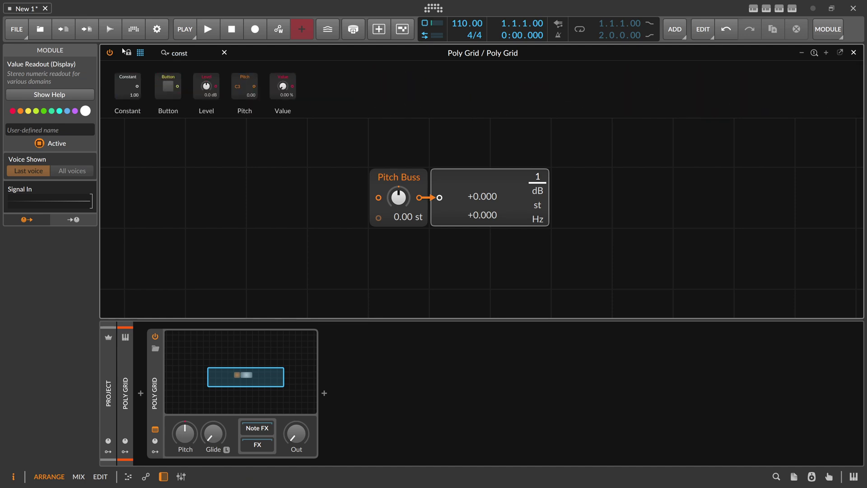
left_click_drag(127, 85, 348, 244)
left_click_drag(358, 197, 379, 198)
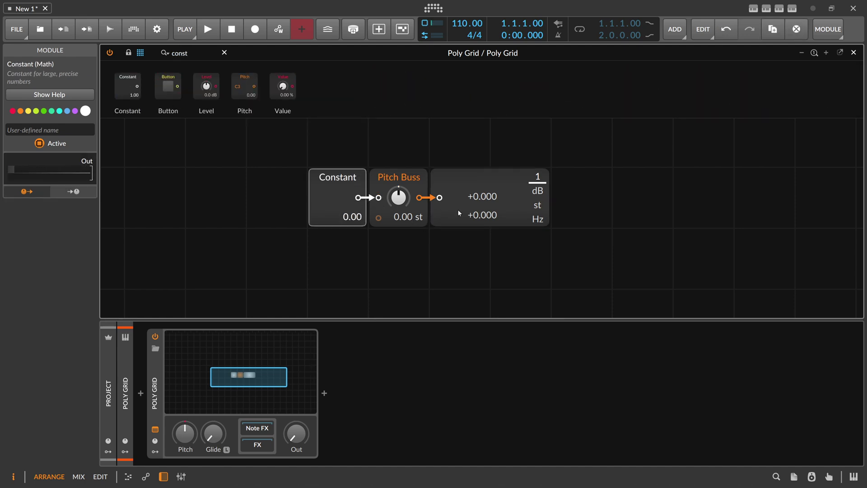
- Switch the Value Readout's display unit to semitones and set the Pitch Buss attenuator to 7 st
left_click(524, 209)
left_click_drag(443, 142, 516, 149)
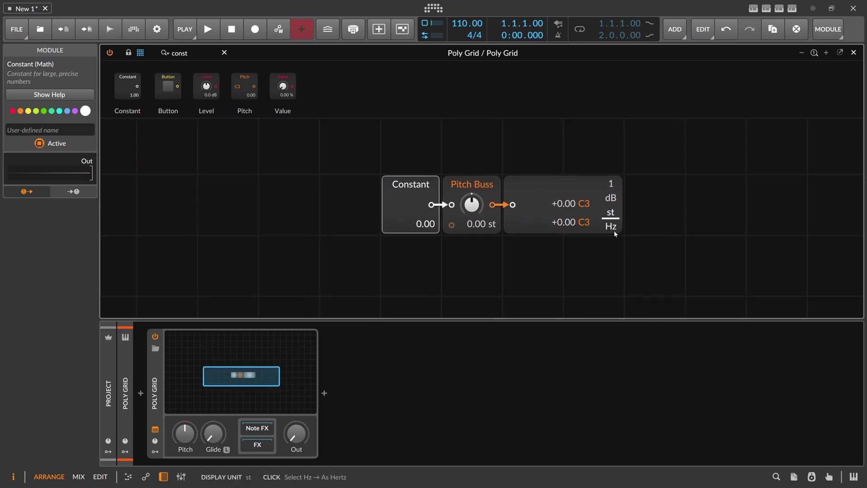
left_click(472, 206, "ctrl")
type("7")
key("Return")
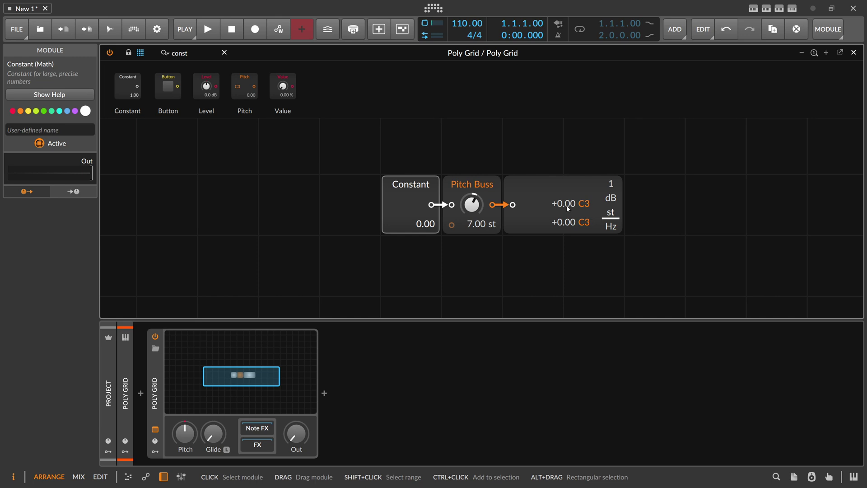
- Rewire the Constant's output directly to the Value Readout, bypassing the Pitch Buss
left_click_drag(559, 175, 509, 174)
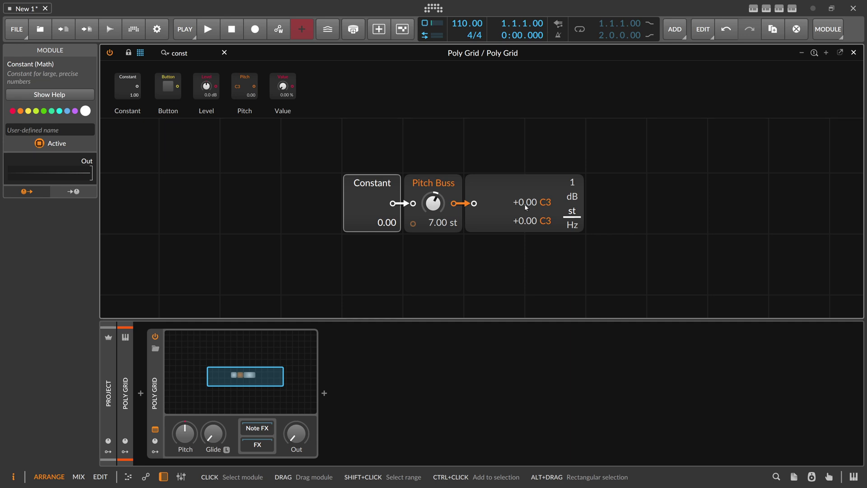
double_click(473, 203)
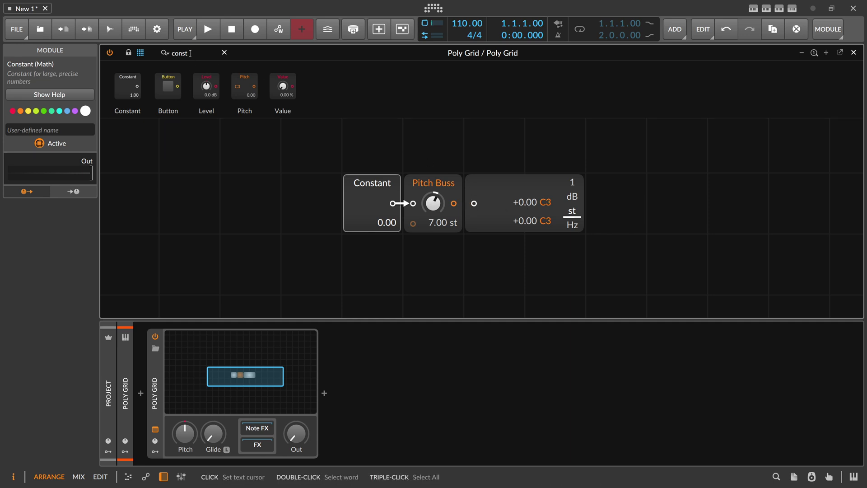
left_click_drag(413, 204, 473, 203)
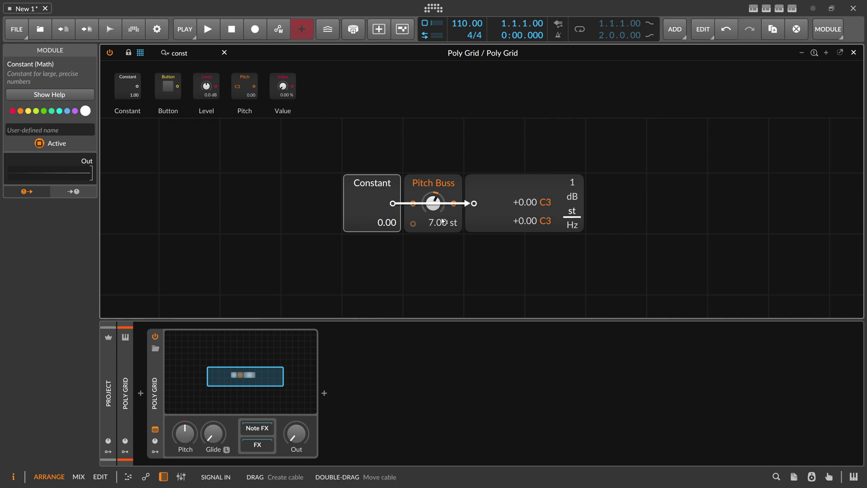
- Try the Constant at 1.00 and -1.00, return it to 0.00 and disconnect it from the Value Readout
left_click_drag(385, 226, 385, 198)
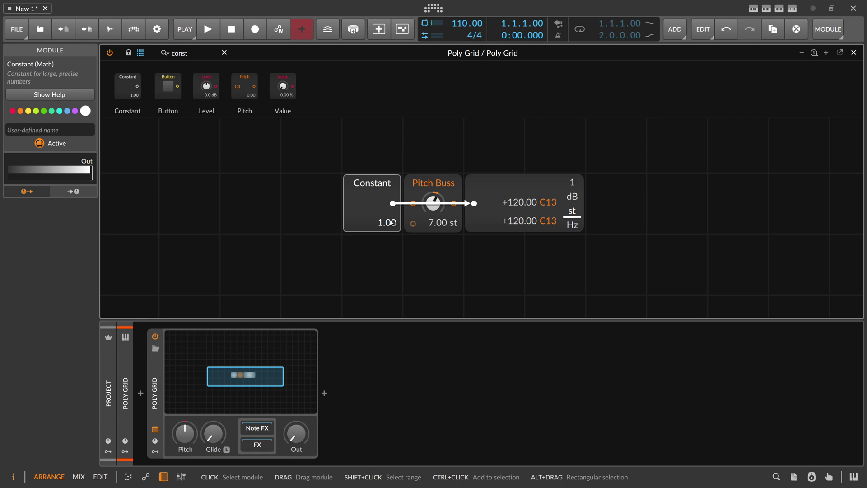
left_click_drag(391, 222, 392, 244)
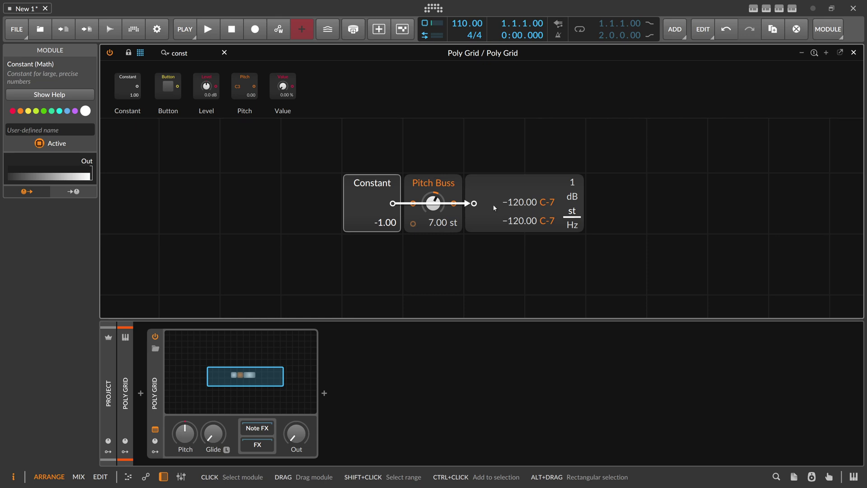
left_click_drag(382, 225, 381, 240)
double_click(472, 204)
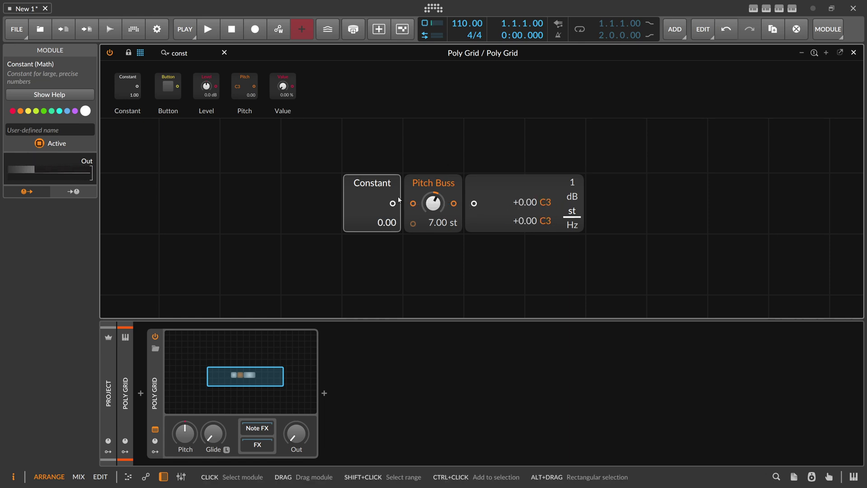
- Reconnect the Constant through the Pitch Buss to the Value Readout, and try the Constant at 1.00 and 2.00 before returning it to 0.00
left_click_drag(392, 203, 474, 203)
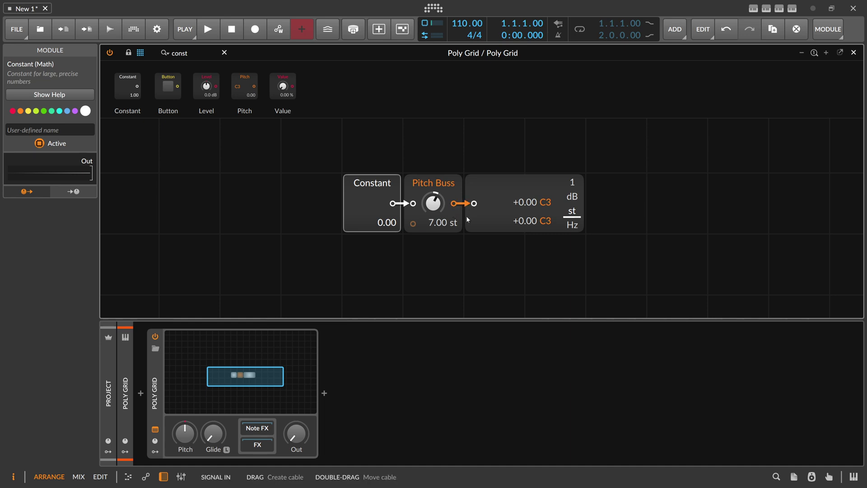
left_click_drag(383, 222, 383, 206)
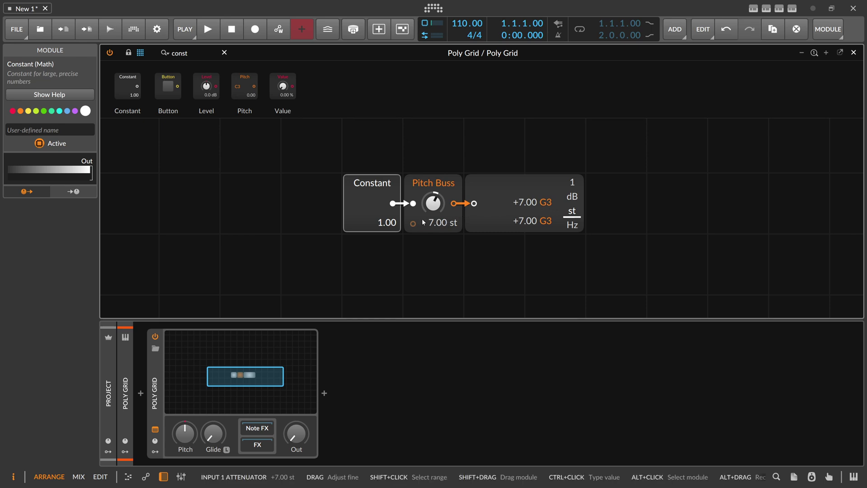
double_click(385, 222)
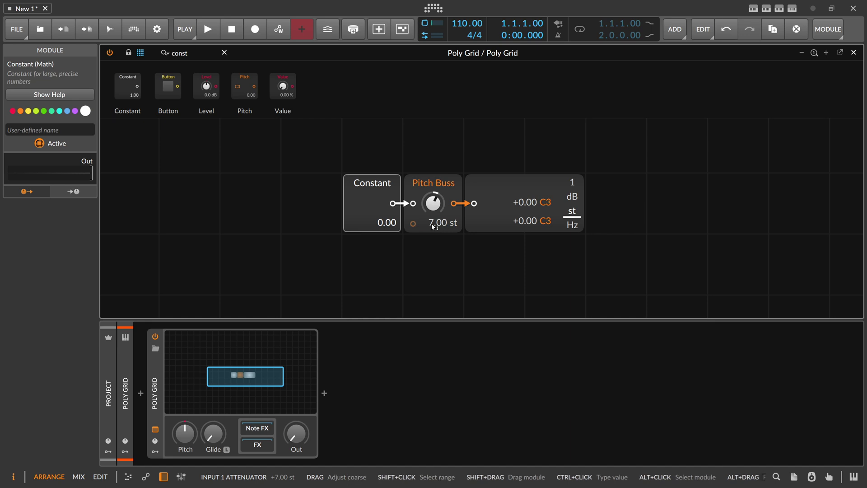
key("ctrl+z")
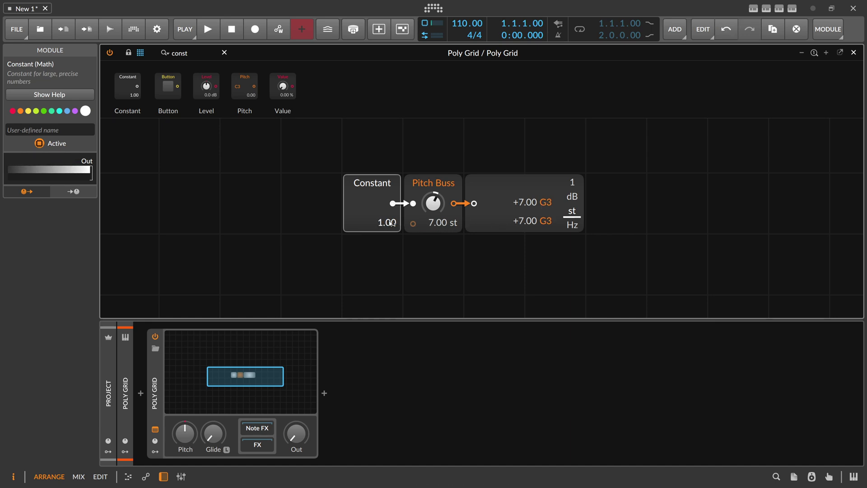
left_click_drag(382, 223, 382, 203)
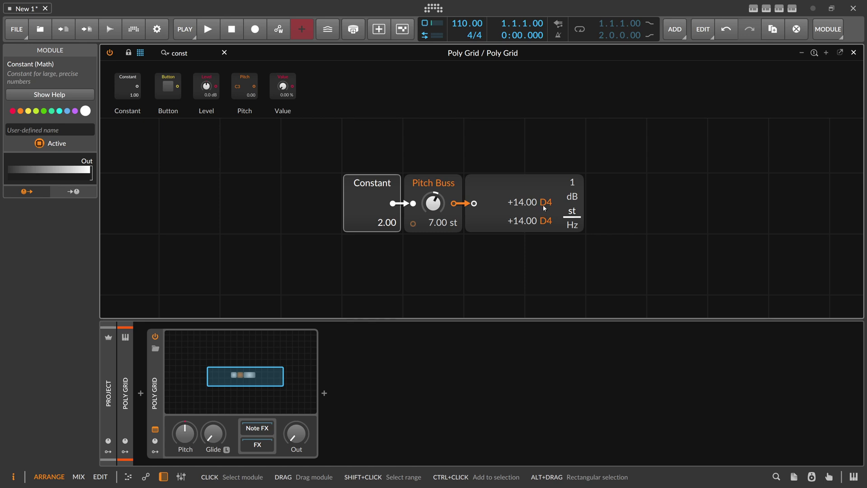
left_click_drag(384, 223, 387, 249)
- Find the Sine oscillator in the module library and place it below the Value Readout
left_click(180, 53)
type("sine")
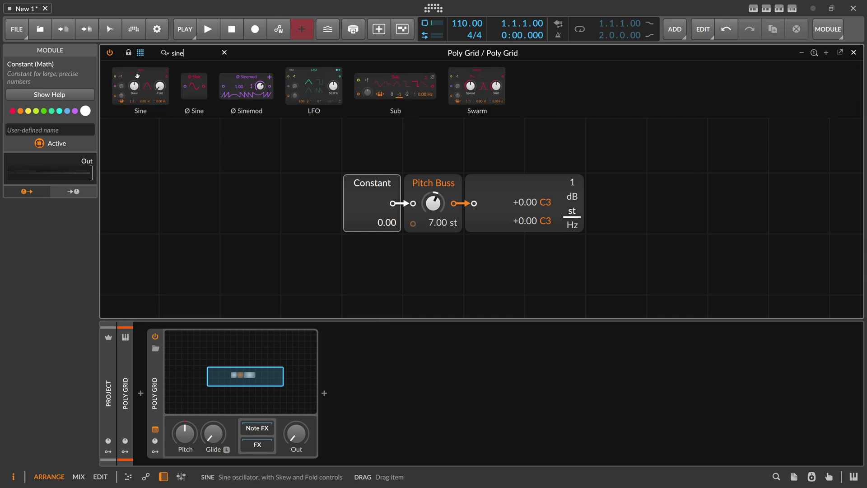
left_click_drag(140, 86, 516, 256)
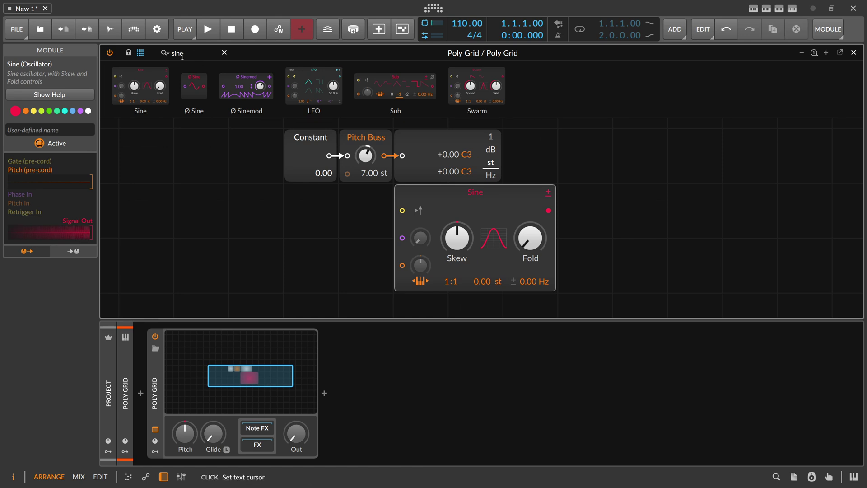
- Add an Audio Out directly after the Sine oscillator and raise the Poly Grid's output level to about -17.7 dB
left_click(178, 53)
type("out")
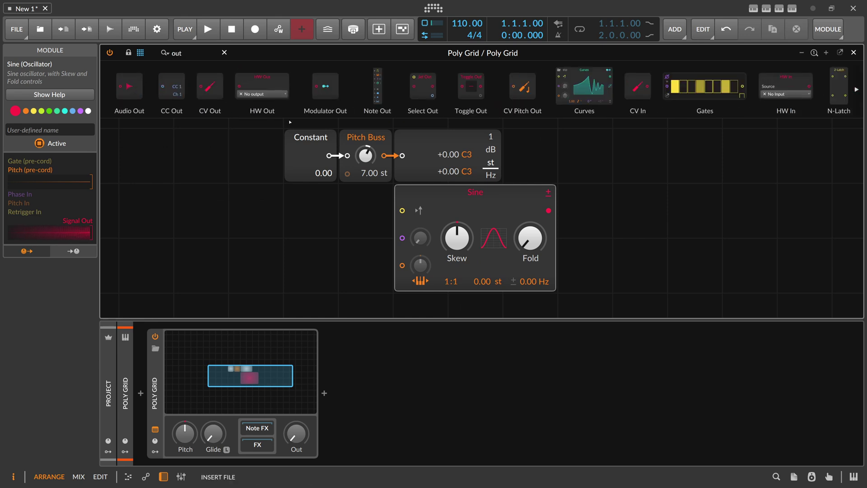
left_click_drag(129, 86, 567, 211)
left_click_drag(298, 431, 298, 407)
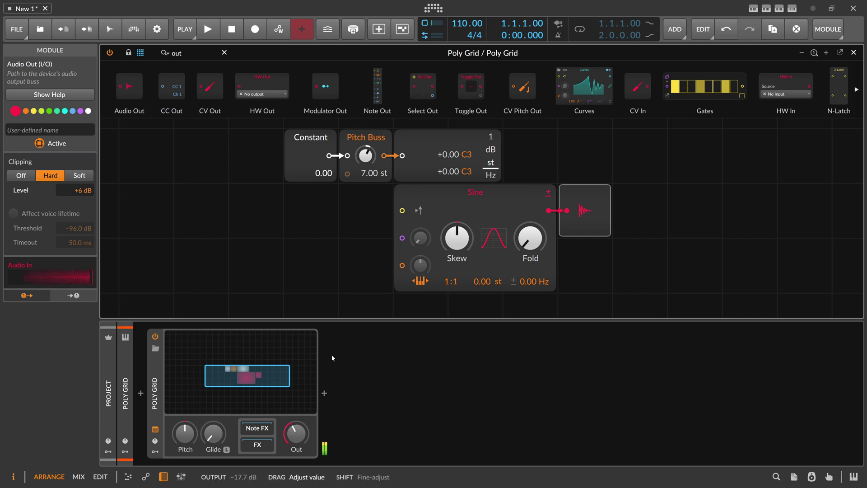
- Connect the Pitch Buss output to the Sine's pitch input and turn off the Sine's keyboard tracking
left_click_drag(384, 155, 420, 240)
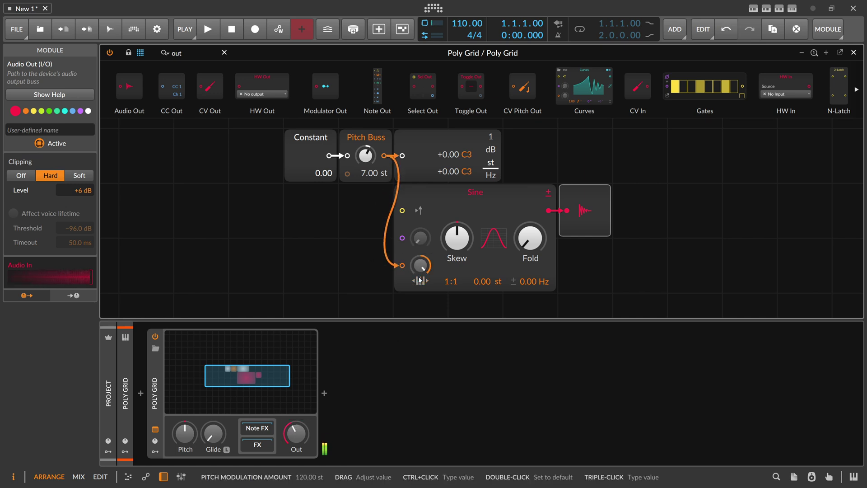
left_click(419, 280)
mouse_move(324, 172)
left_mouse_down()
mouse_move(324, 153)
mouse_move(324, 201)
mouse_move(323, 141)
mouse_move(324, 173)
left_mouse_up()
- Set the Pitch Buss's first attenuator to 3.00 st and try the Constant at 1.00 and 2.00
left_click(364, 159, "ctrl")
type("3")
key("Return")
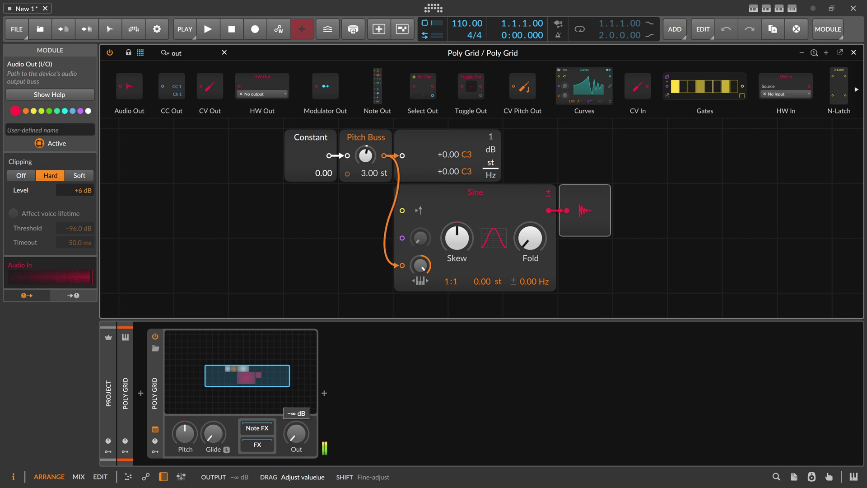
left_click_drag(361, 232, 383, 253)
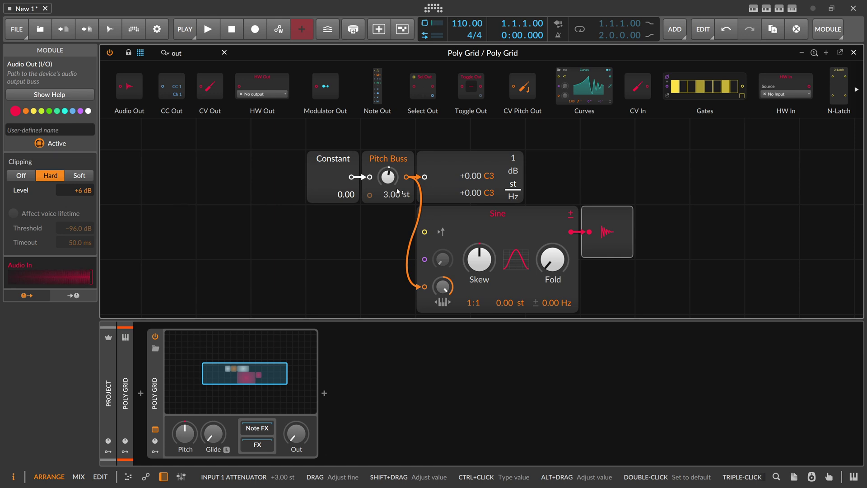
left_click_drag(346, 194, 346, 194)
left_click_drag(400, 193, 400, 193)
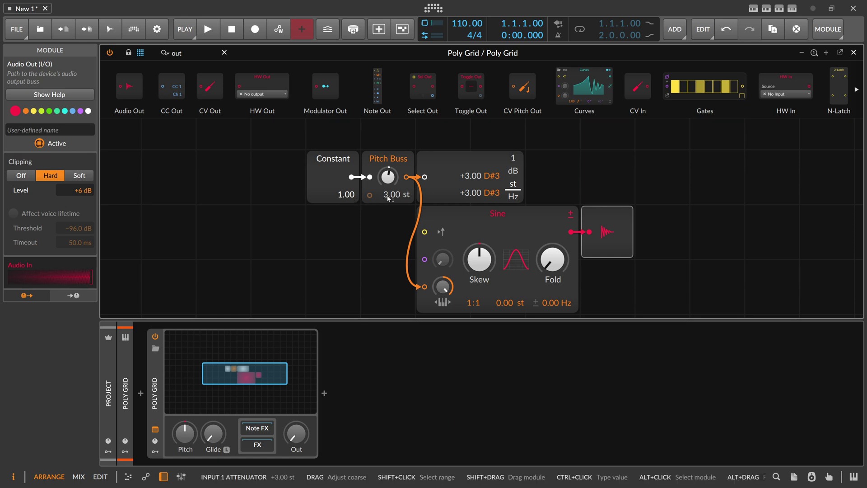
left_click_drag(346, 196, 346, 175)
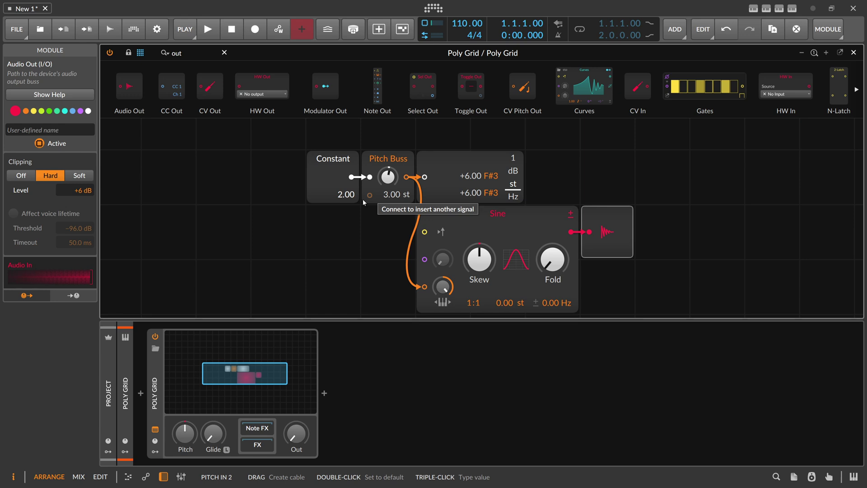
- Move the Constant and Pitch Buss away from the Value Readout, and connect a duplicate of the Constant to the buss's second input
left_click_drag(296, 166, 274, 161)
left_click(319, 161)
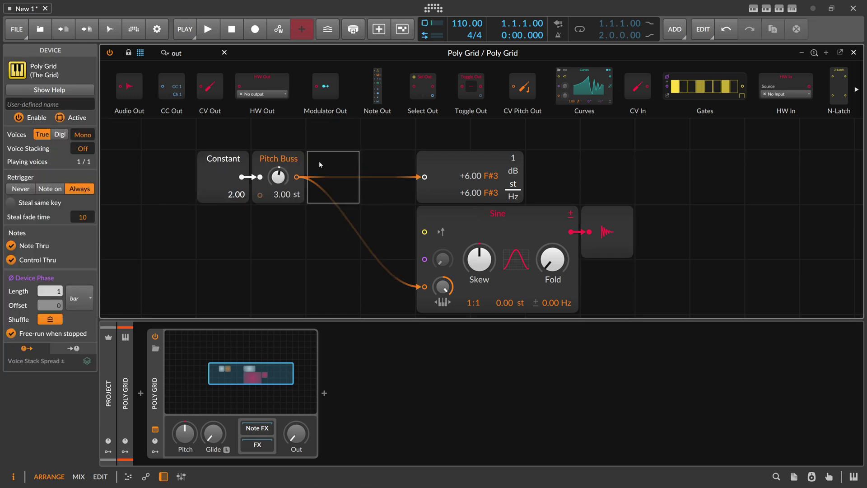
left_click(256, 187)
left_click(231, 170)
key("ctrl+d")
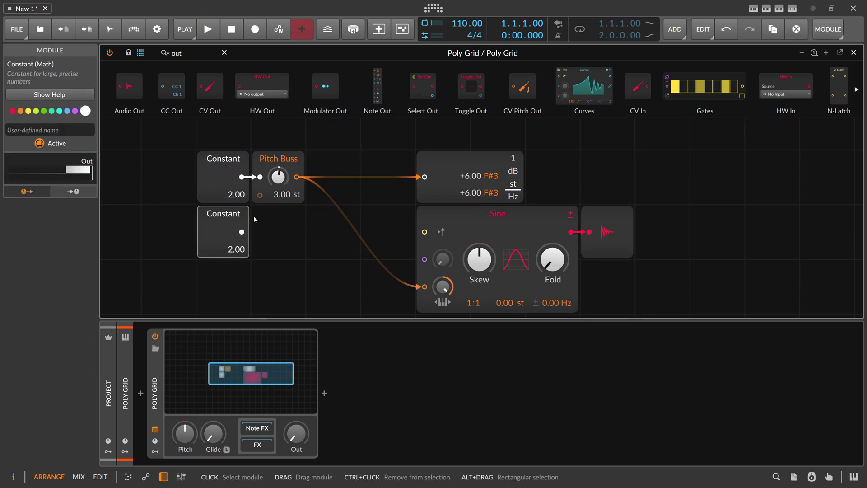
left_click_drag(241, 232, 260, 212)
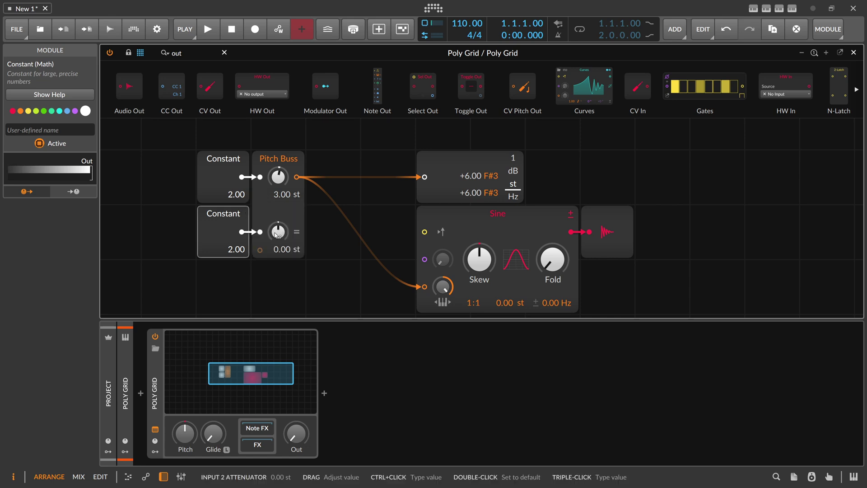
- Set the Pitch Buss's second attenuator to 7.00 st and return both Constants to 0.00
left_click(284, 242)
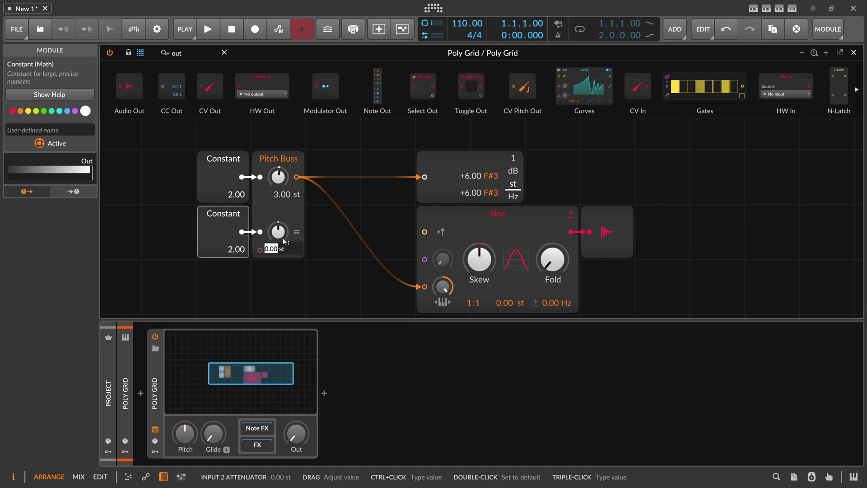
type("7")
key("Return")
mouse_move(231, 249)
left_mouse_down()
mouse_move(231, 275)
mouse_move(231, 251)
left_mouse_up()
left_click_drag(233, 195, 233, 212)
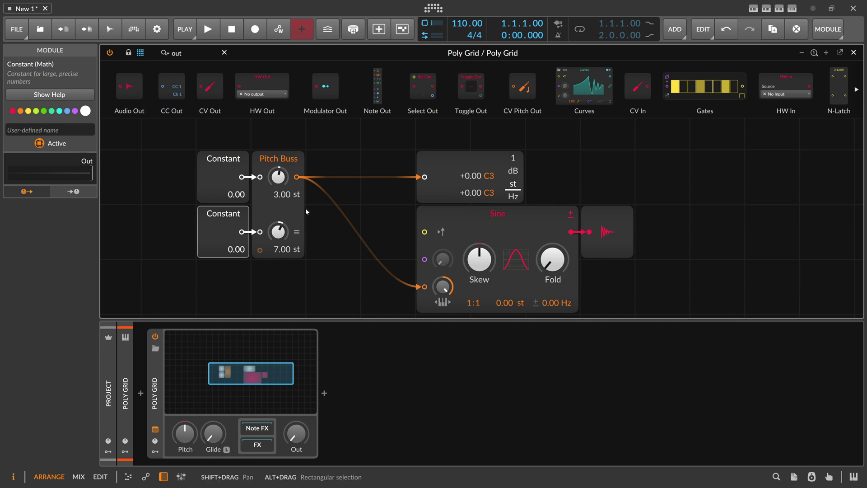
- Switch the two Constants between 0.00 and 1.00 in different combinations, ending with both at 1.00
left_click_drag(231, 198, 231, 189)
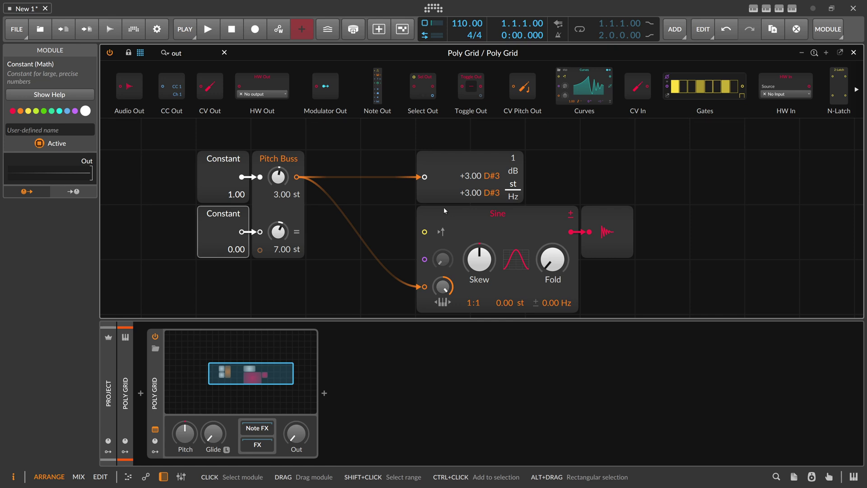
left_click_drag(232, 251, 232, 244)
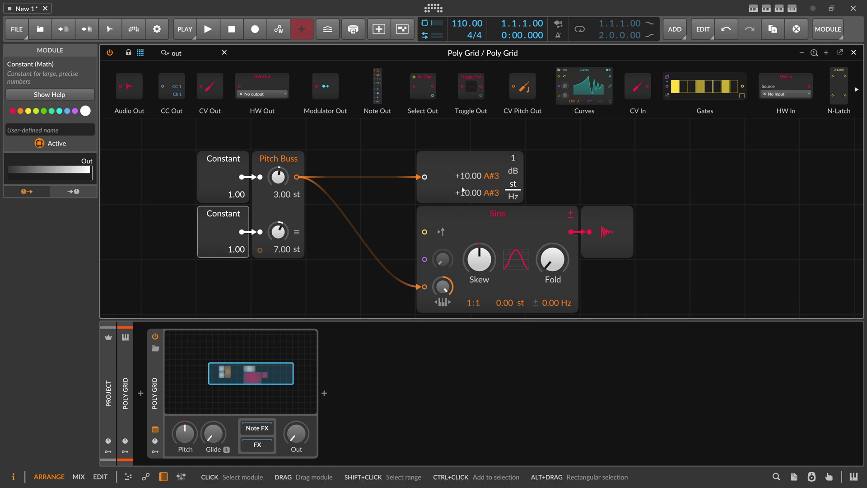
left_click_drag(233, 194, 232, 201)
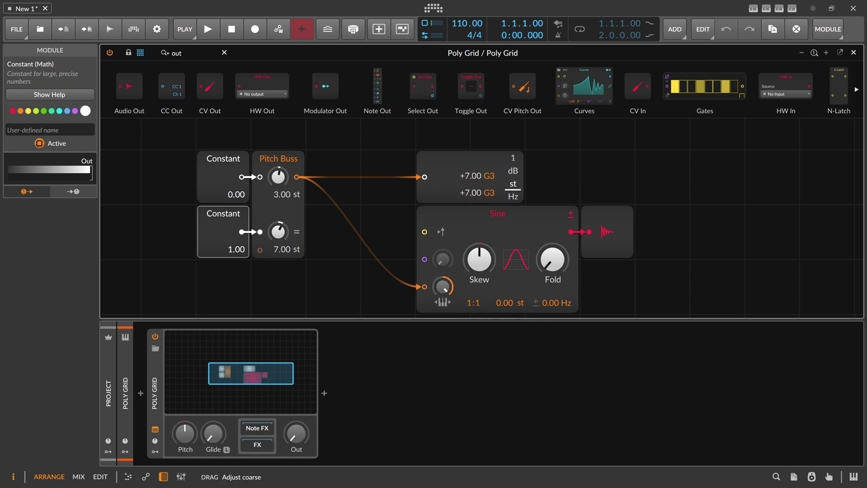
left_click_drag(229, 242, 229, 249)
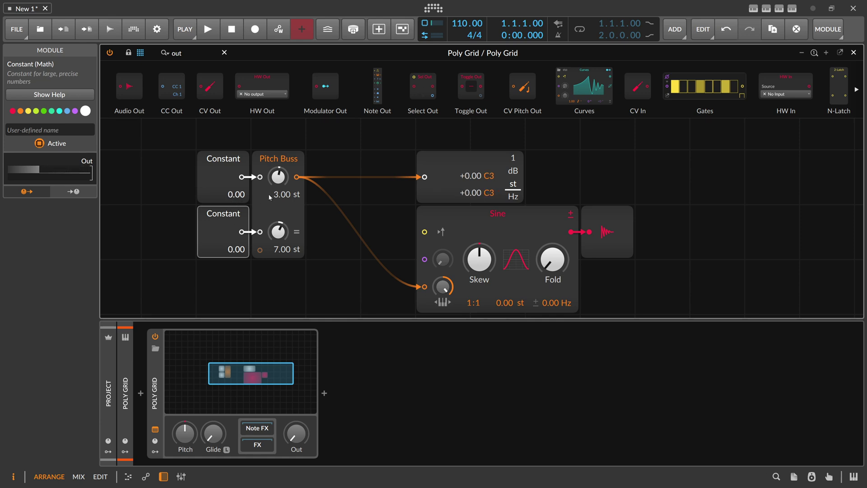
left_click_drag(236, 195, 236, 187)
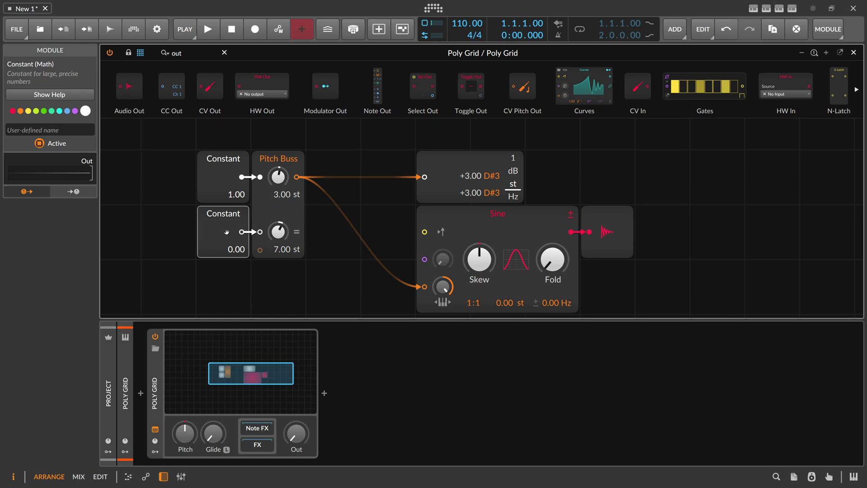
left_click_drag(229, 251, 235, 238)
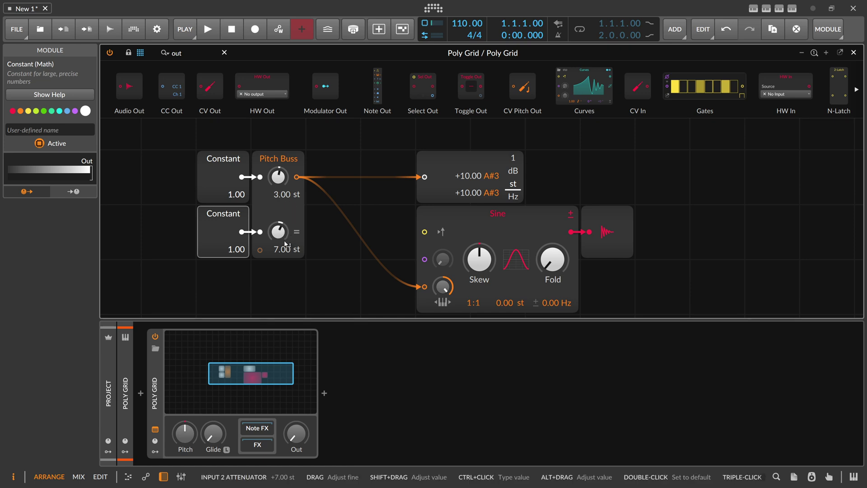
- Disconnect the Pitch Buss from the Sine, set the upper Constant to 2.00 and rewire the buss output to the Value Readout
double_click(423, 177)
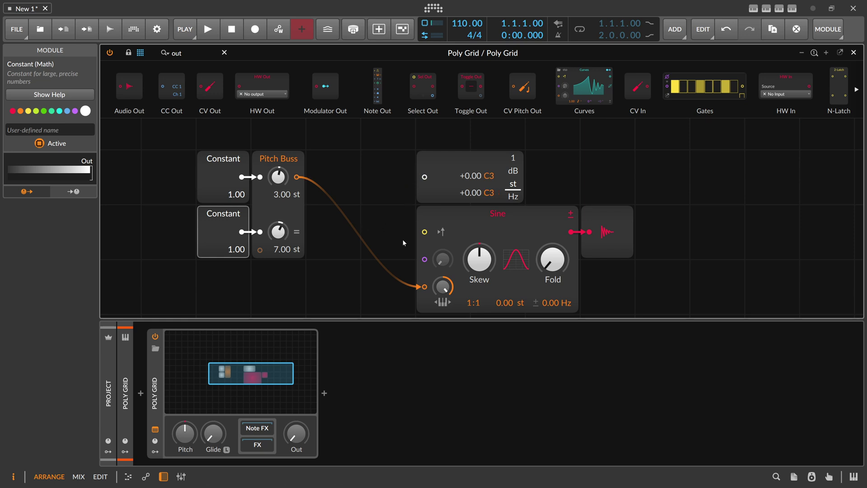
double_click(430, 286)
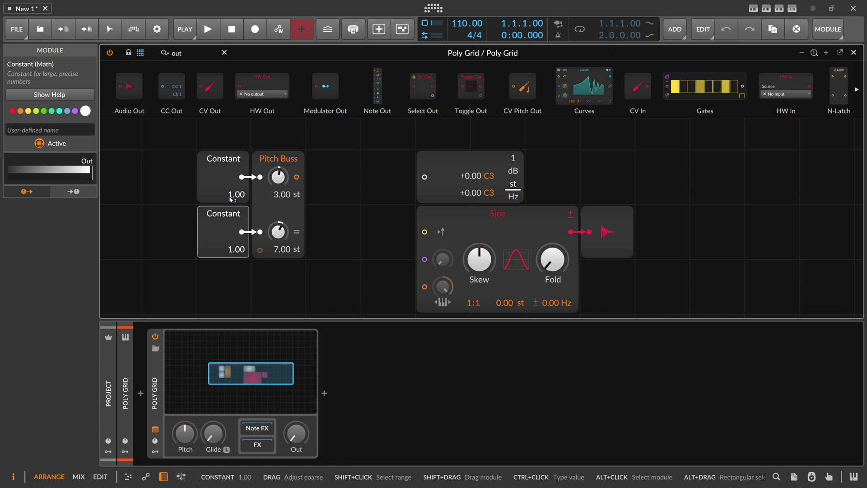
left_click_drag(230, 199, 231, 180)
left_click_drag(296, 177, 425, 176)
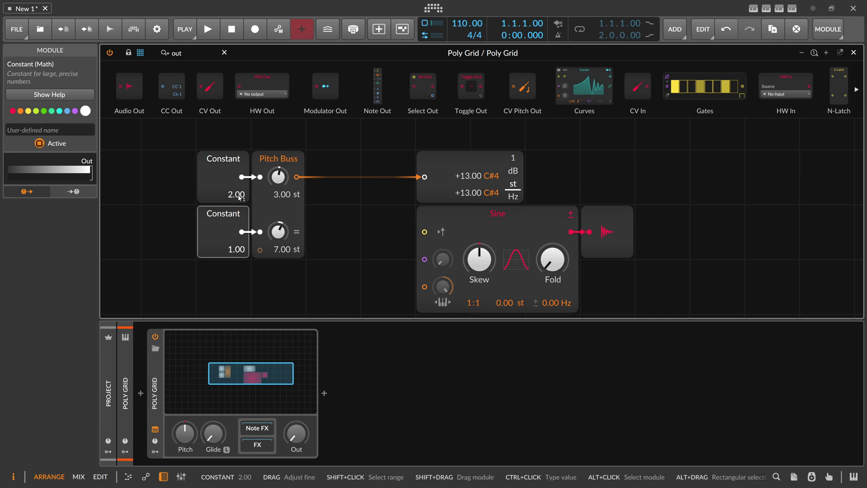
- Try fractional values such as 1.81 and 1.45 on the upper Constant, and return it to 1.00
left_click_drag(240, 197, 240, 201)
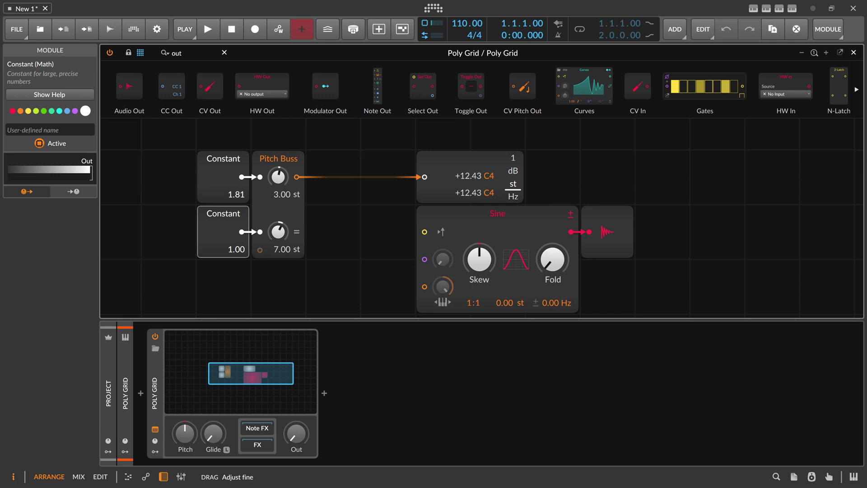
left_click_drag(236, 195, 237, 210)
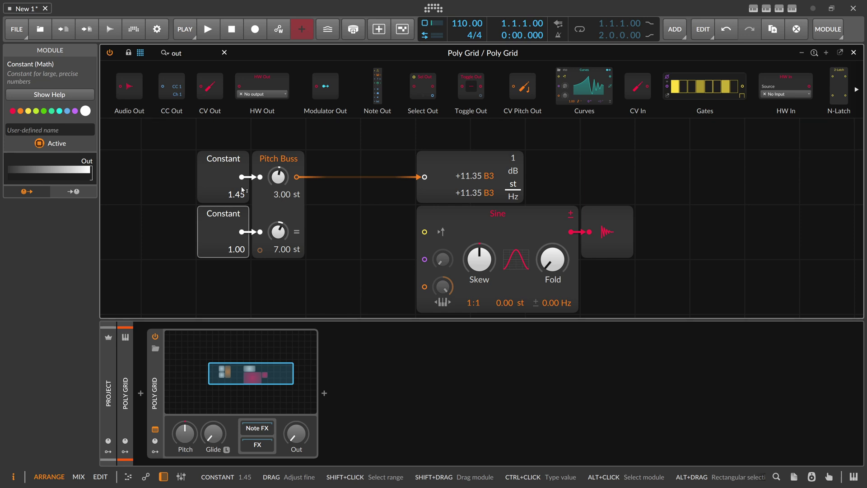
double_click(234, 195)
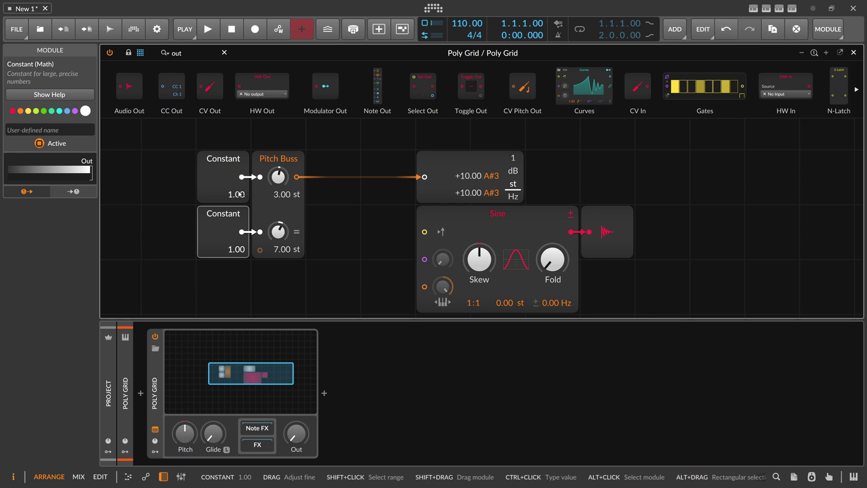
- Move the upper Constant away from the Pitch Buss and insert a Round module into the connection between them
left_click_drag(196, 160, 290, 164)
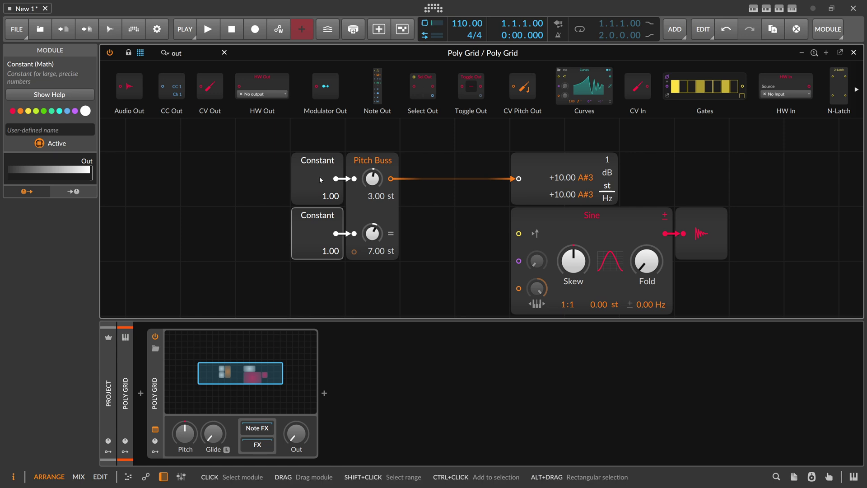
left_click_drag(319, 176, 209, 176)
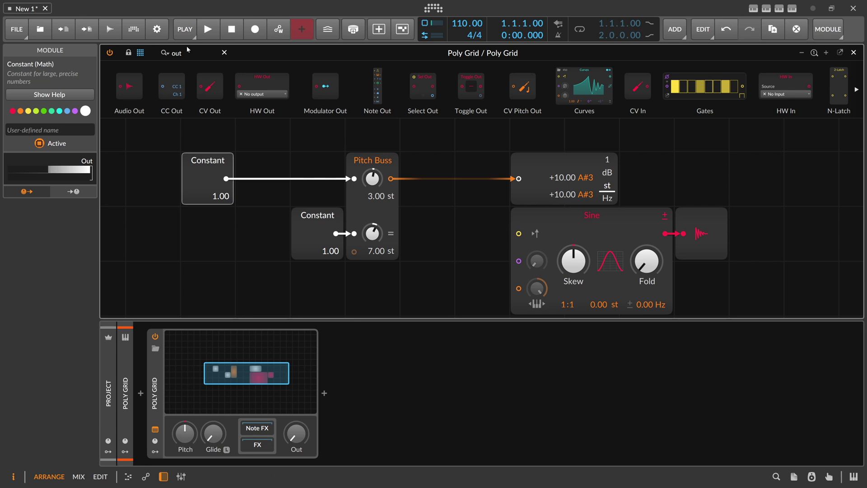
left_click(152, 53)
type("round")
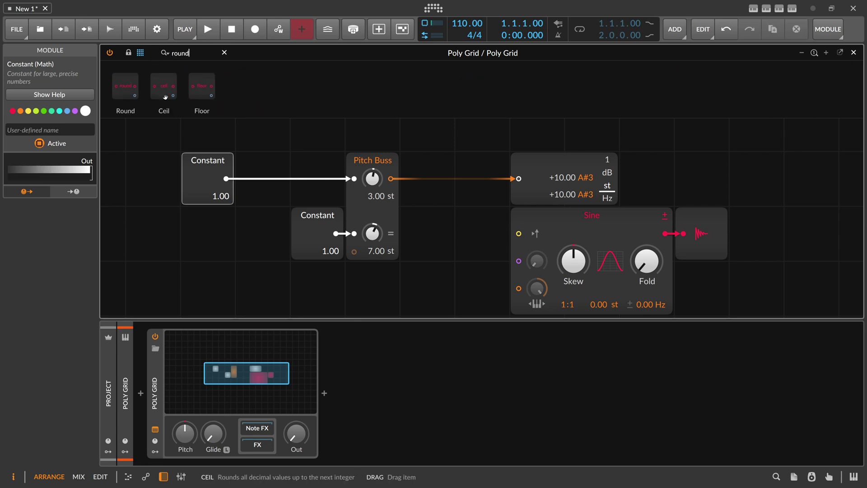
left_click_drag(125, 88, 262, 178)
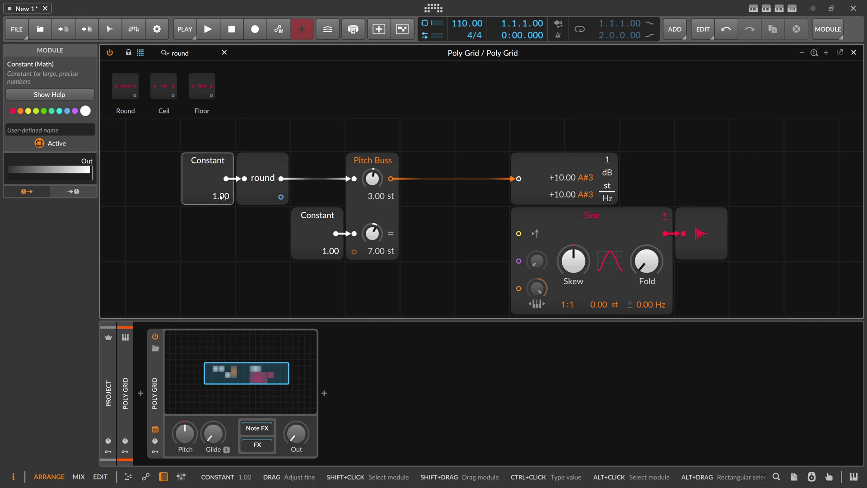
- Paste a second Value Readout above the Pitch Buss, feed it from the Round output and switch its display to linear units (1)
left_click(303, 141)
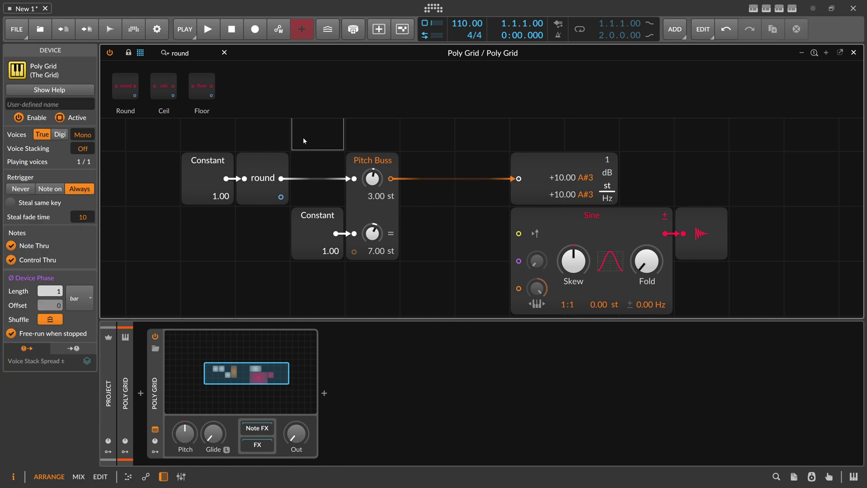
key("ctrl+v")
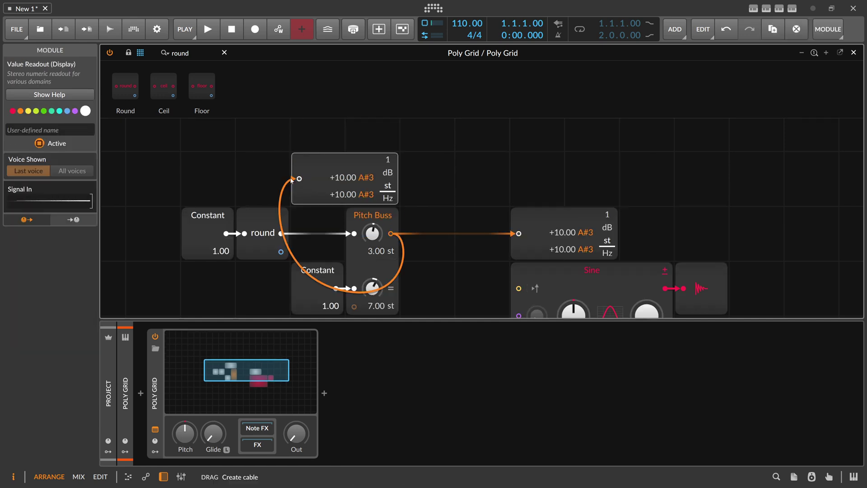
left_click_drag(391, 233, 280, 234)
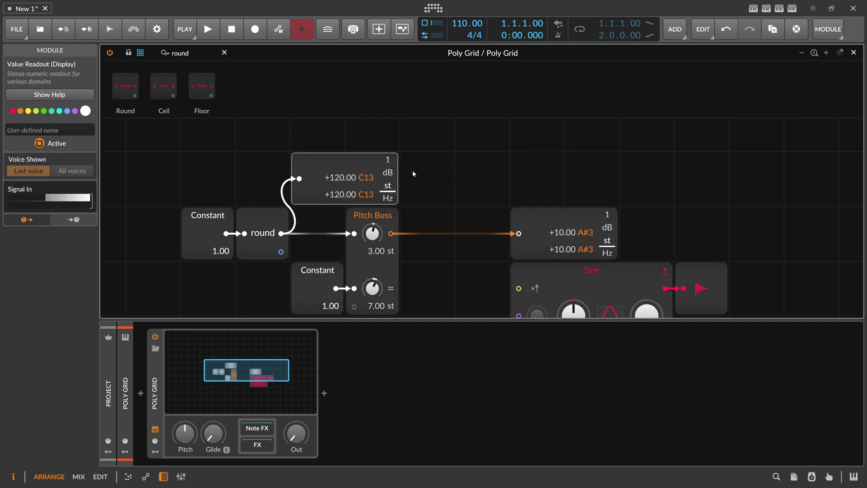
left_click(387, 159)
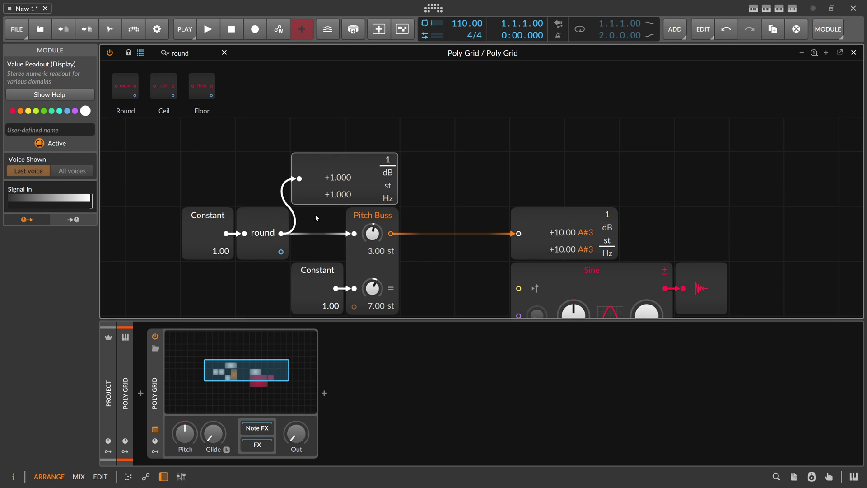
- Try the values 0.51, 0.49, 1.50 and 1.49 on the upper Constant feeding the Round module
left_click_drag(220, 251, 226, 254)
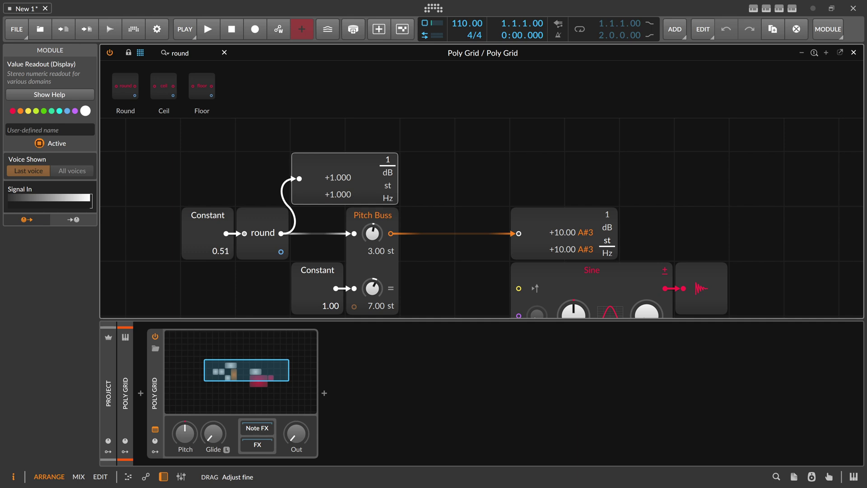
left_click_drag(225, 251, 225, 260)
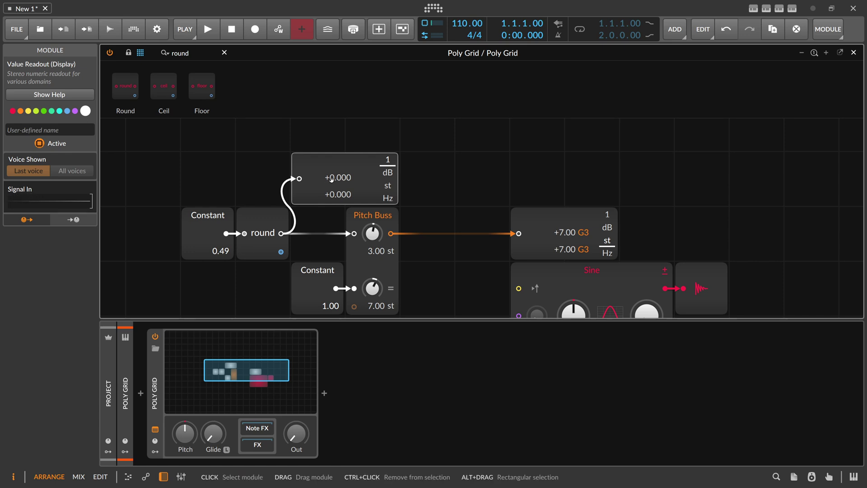
mouse_move(229, 251)
left_mouse_down()
mouse_move(230, 235)
mouse_move(229, 252)
left_mouse_up()
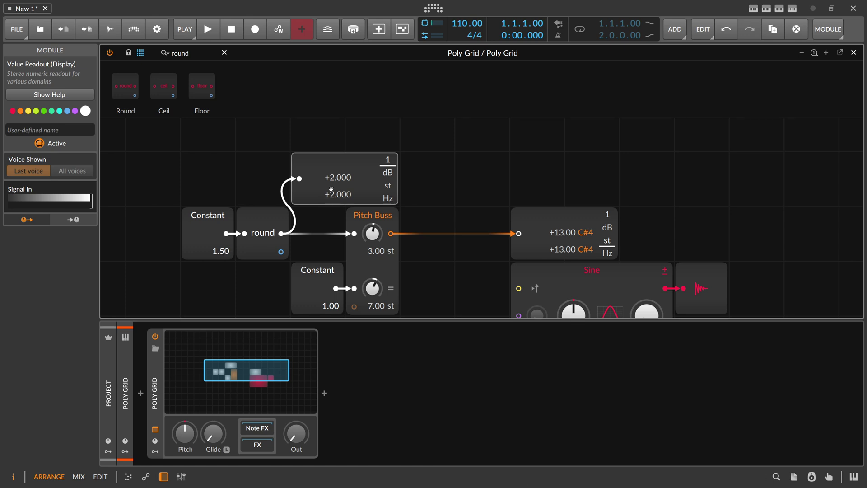
left_click_drag(228, 251, 229, 255)
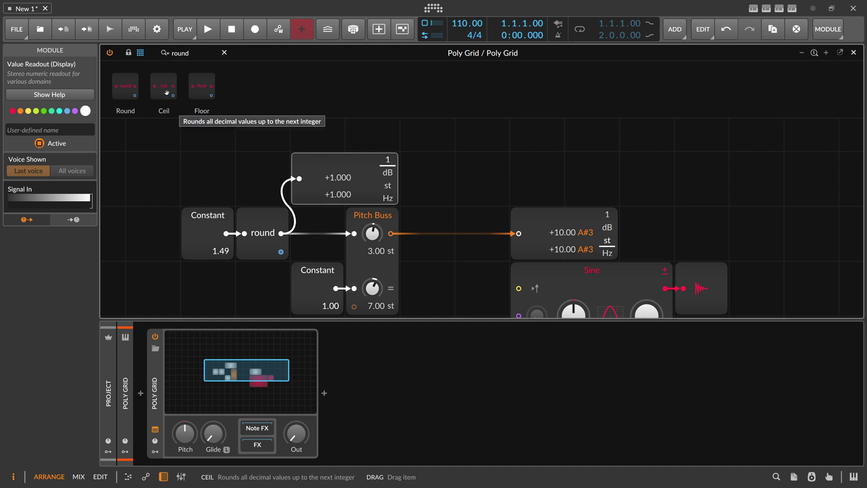
- Replace the Round module with Ceil and try the upper Constant at 1.36 and 2.01
left_click_drag(168, 92, 217, 255)
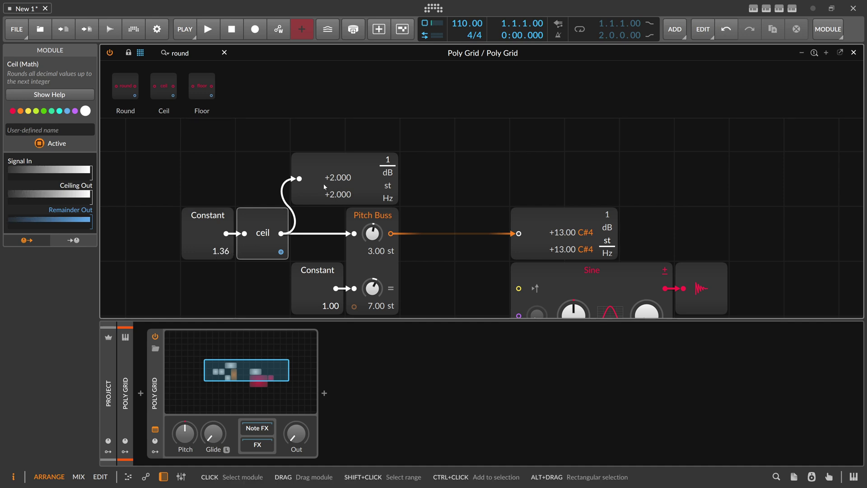
left_click_drag(220, 251, 220, 224)
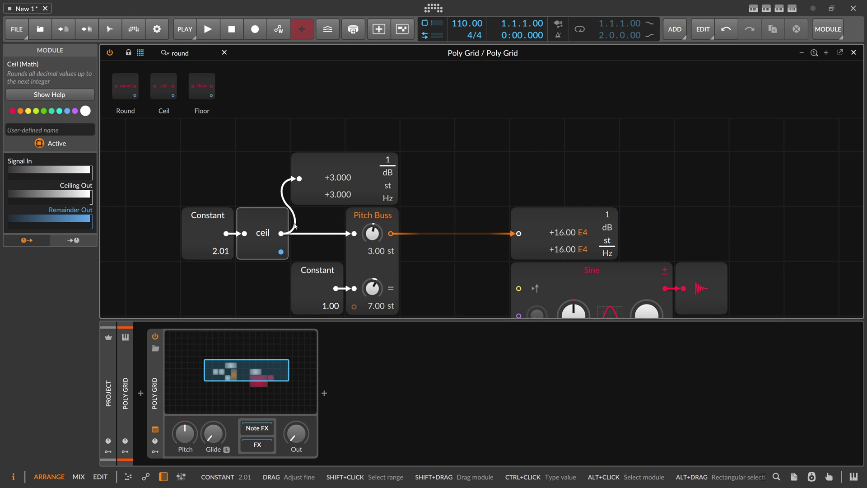
- Delete the Ceil module and its linked Value Readout, and move the upper Constant one grid cell closer to the Pitch Buss
left_click(266, 226)
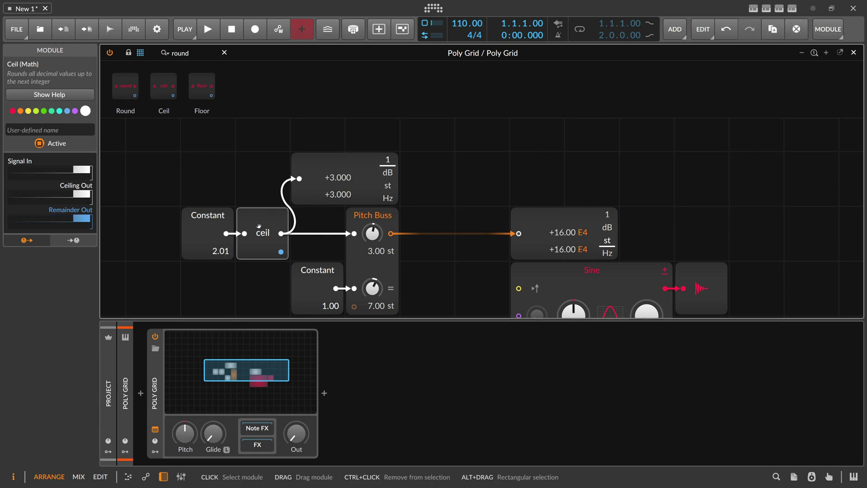
key("Delete")
key("Delete")
left_click_drag(208, 219, 263, 220)
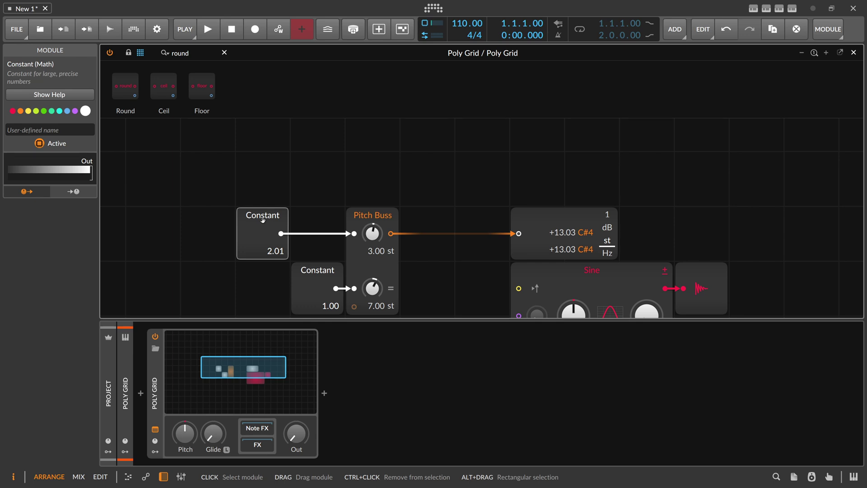
- Select the Pitch Buss to examine its input signals and first attenuator
left_click_drag(219, 220, 245, 194)
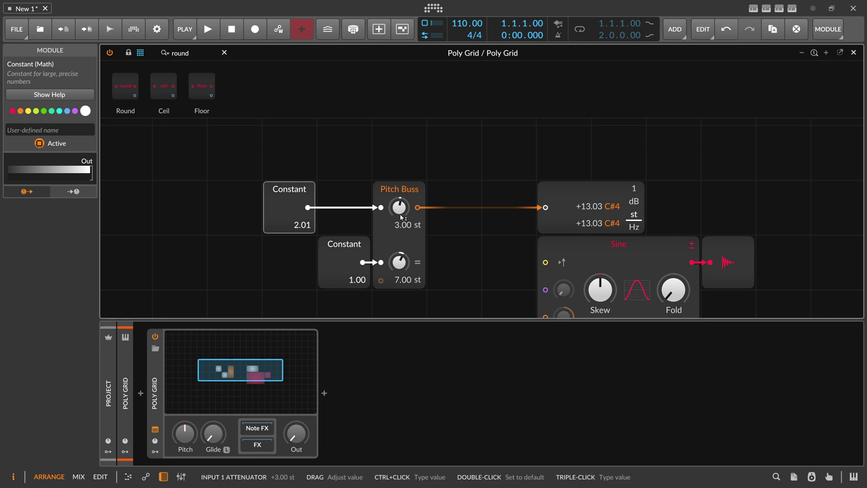
scroll(357, 190, "down", 1)
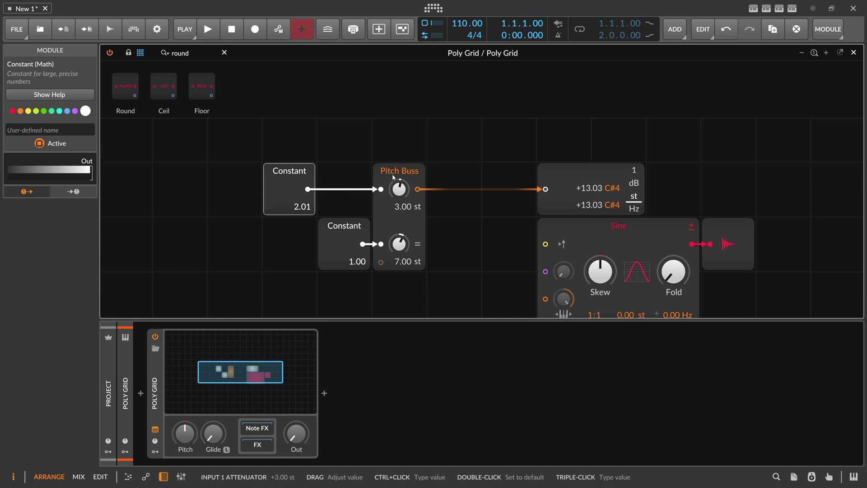
left_click(398, 199)
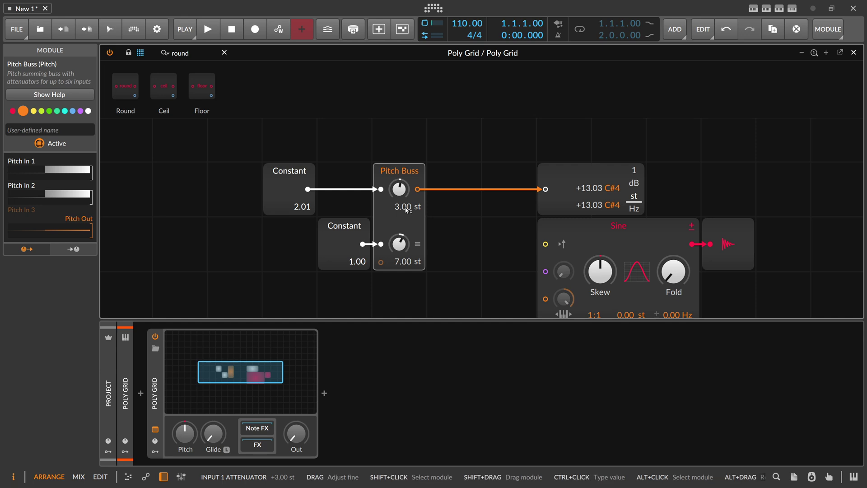